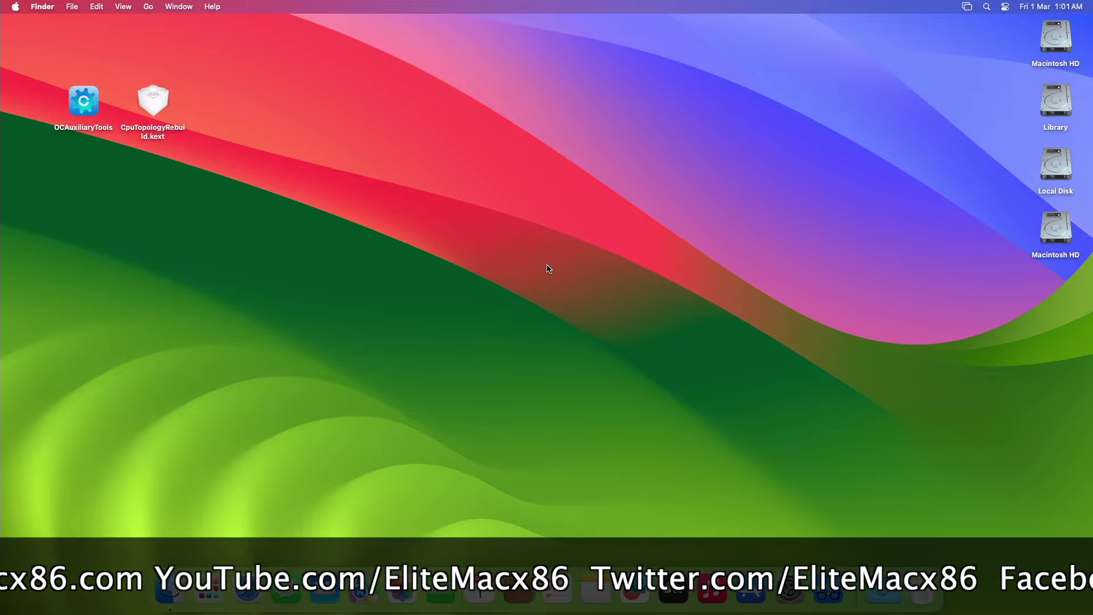
- Check in System Information that Hyper-Threading Technology shows Disabled, then quit it
key(super+space)
text(sy)
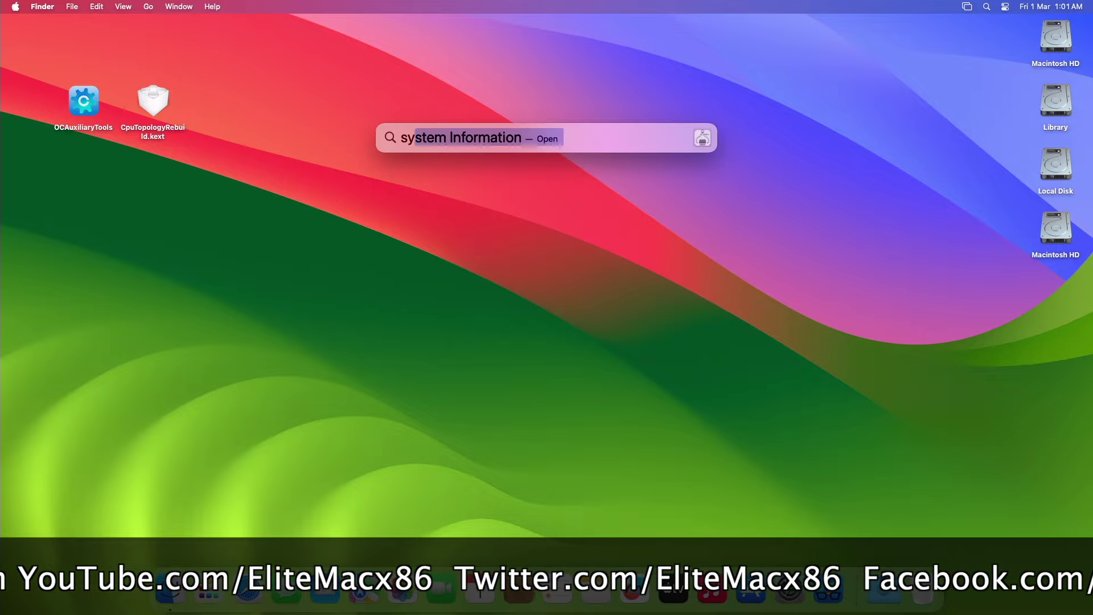
key(Return)
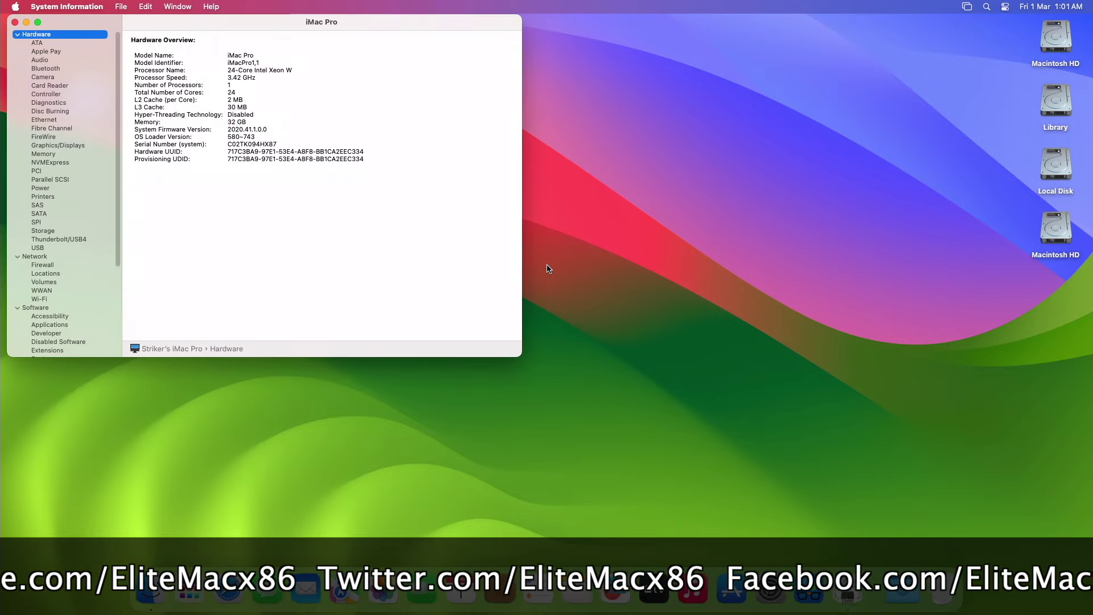
click(202, 115)
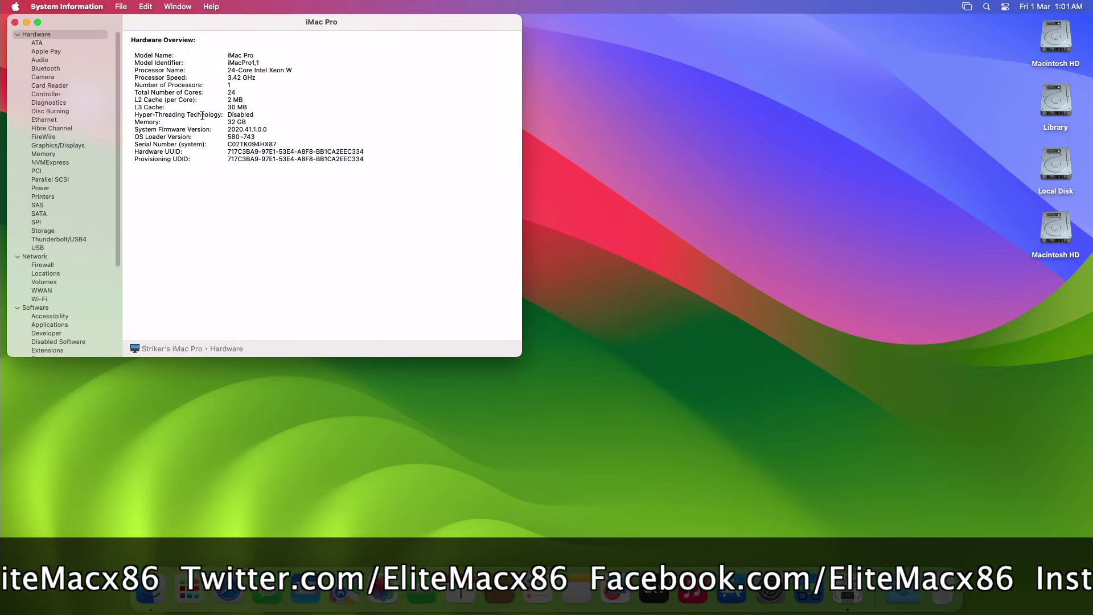
triple_click(204, 116)
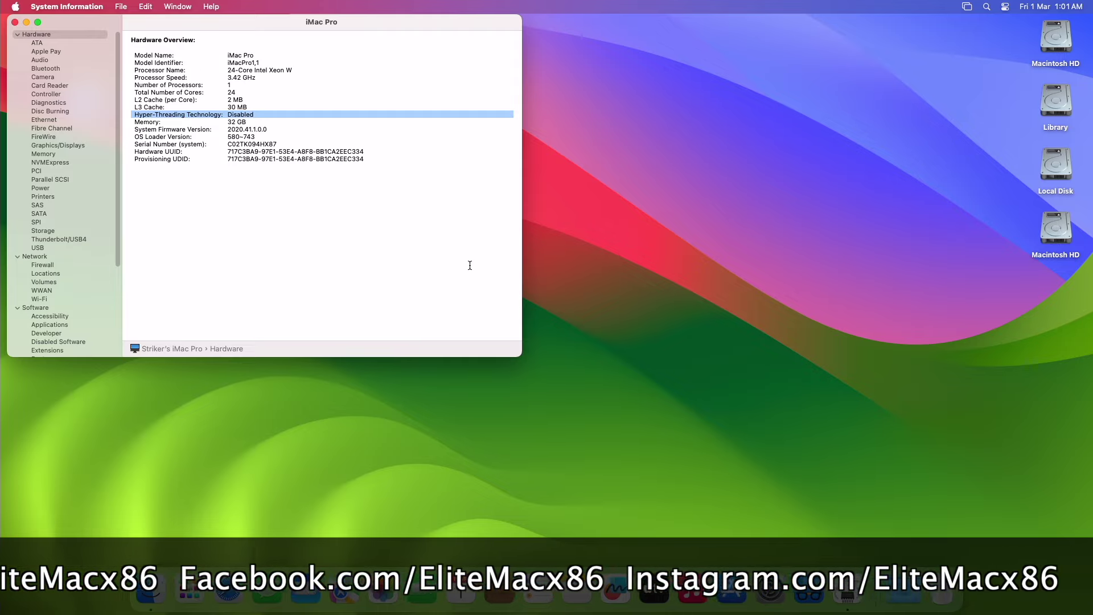
key(super+q)
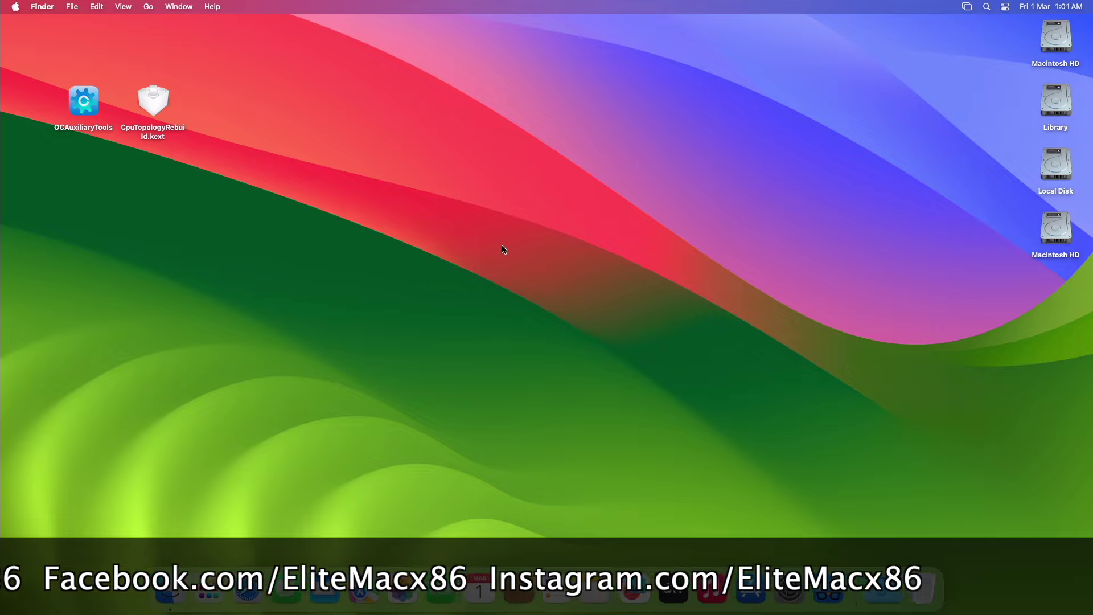
- Run the Geekbench 6 CPU benchmark for a baseline of 2820 single-core and 16613 multi-core
click(829, 580)
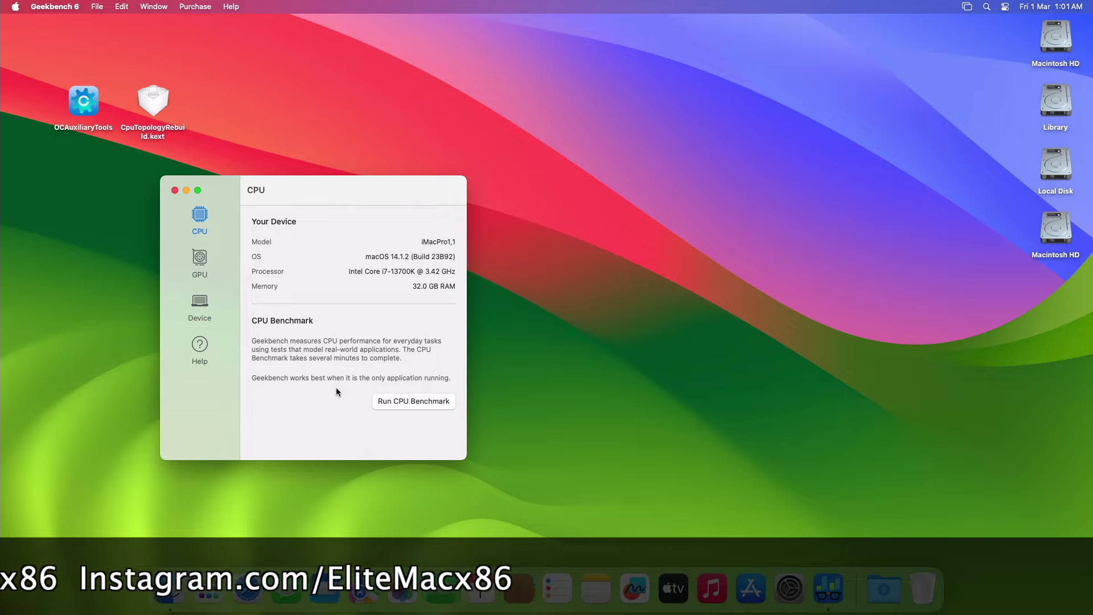
click(384, 402)
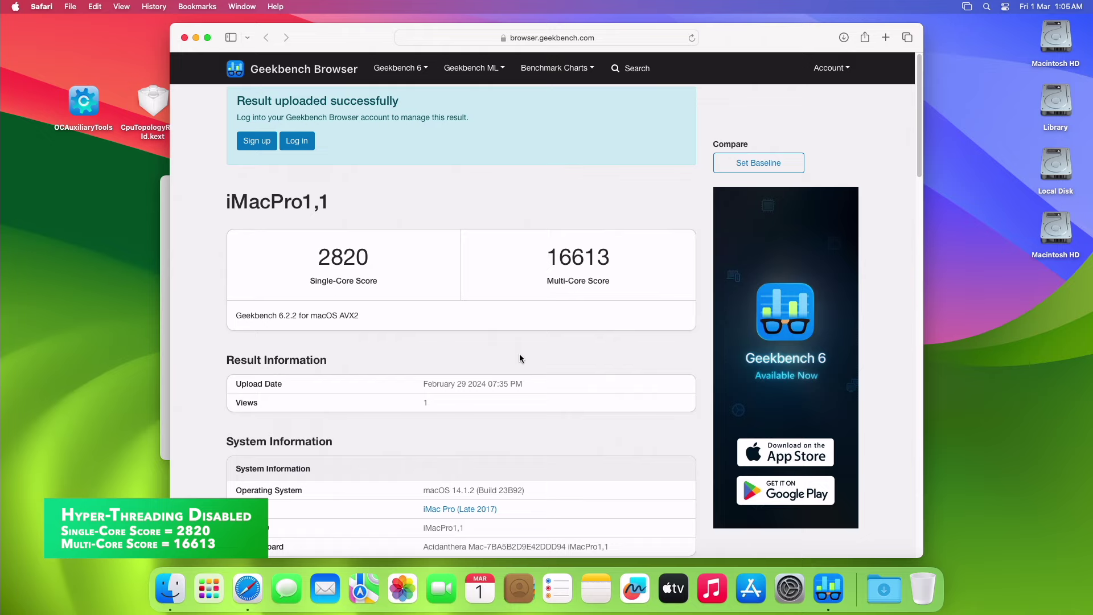
key(super+q)
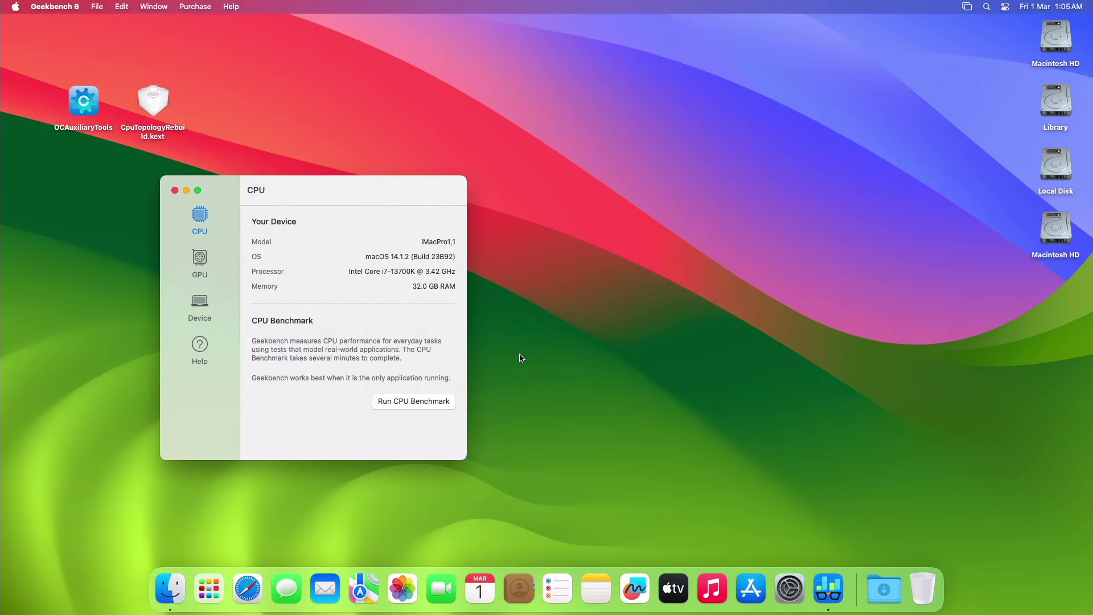
- Quit Geekbench 6 and launch OCAuxiliaryTools from the desktop
key(super+q)
click(85, 107)
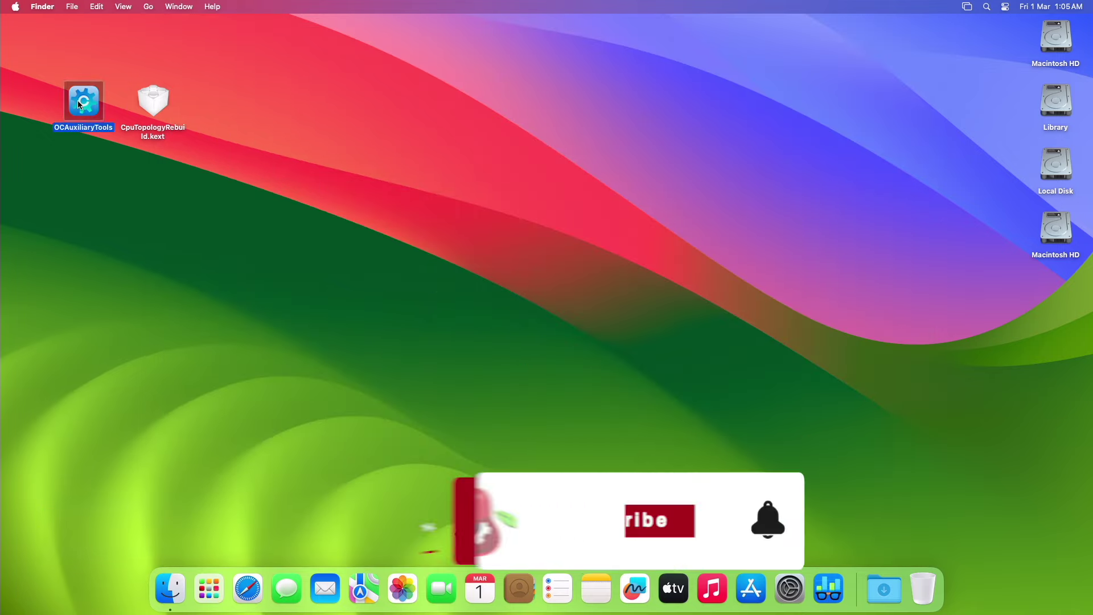
click(143, 102)
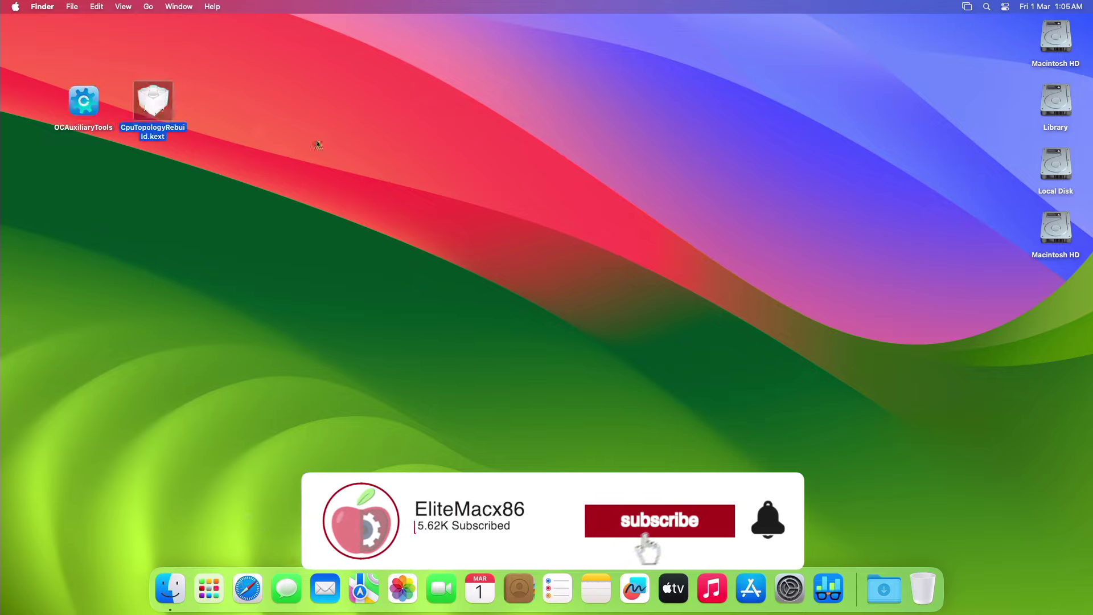
click(319, 143)
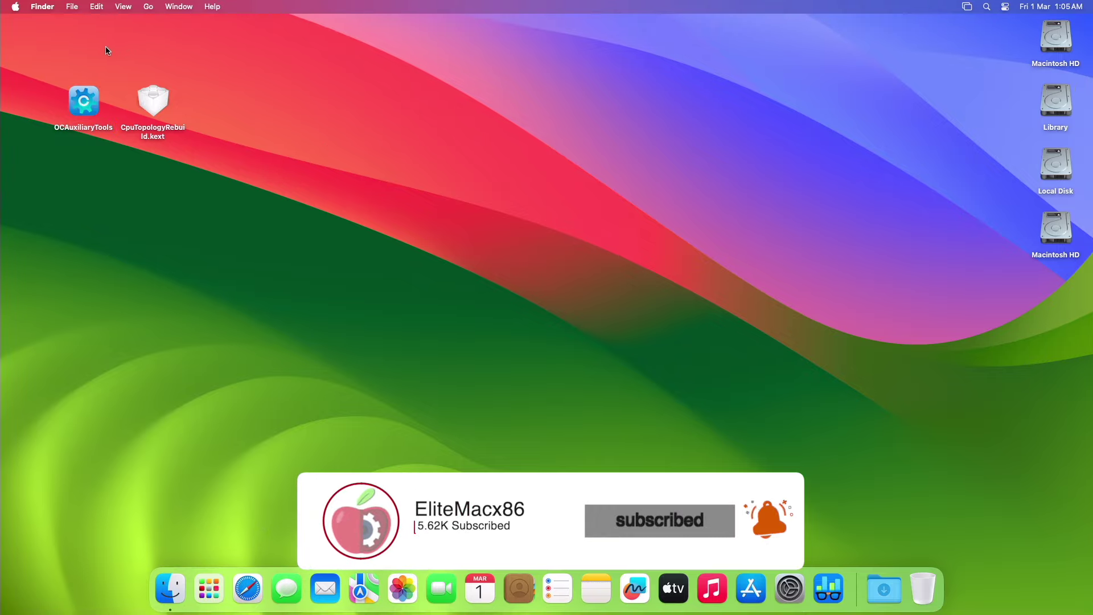
double_click(80, 91)
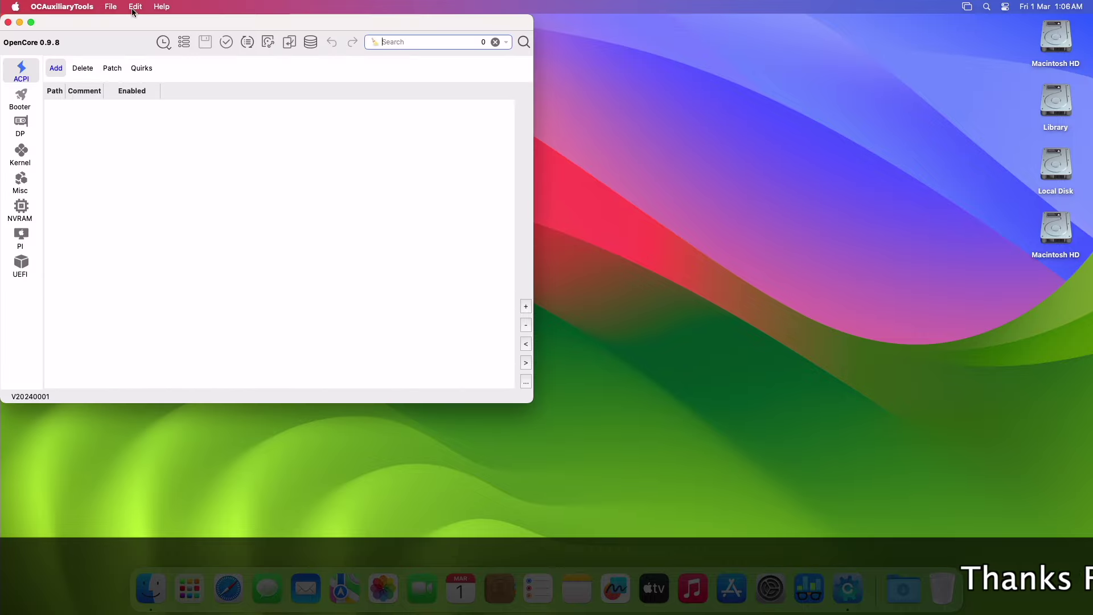
- Mount the disk0s1 EFI partition on WD_BLACK SN850X with Mount ESP, entering the admin password
click(134, 7)
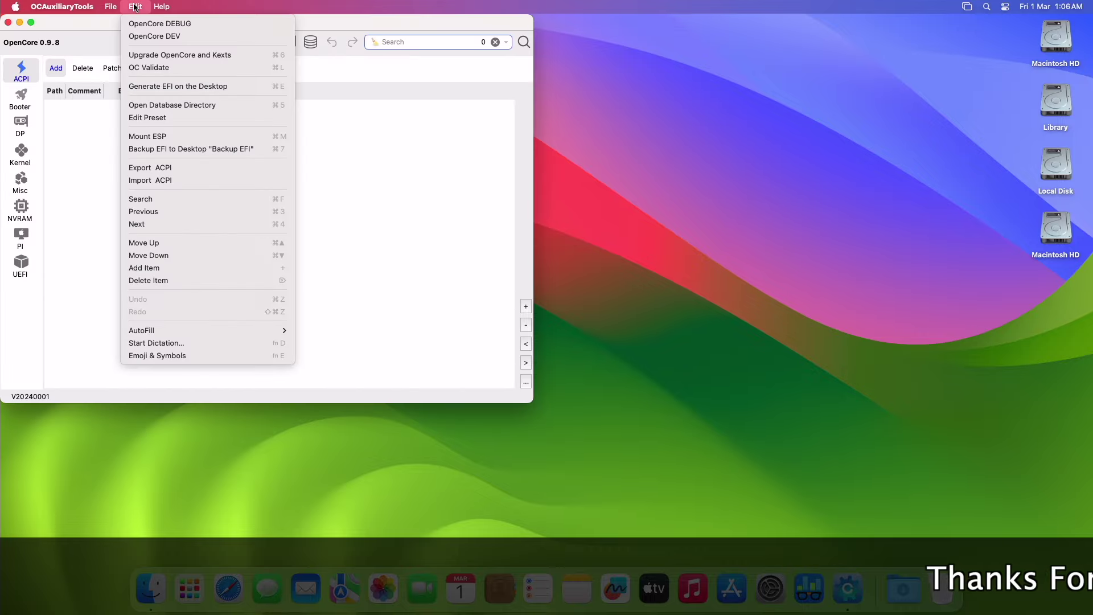
click(165, 138)
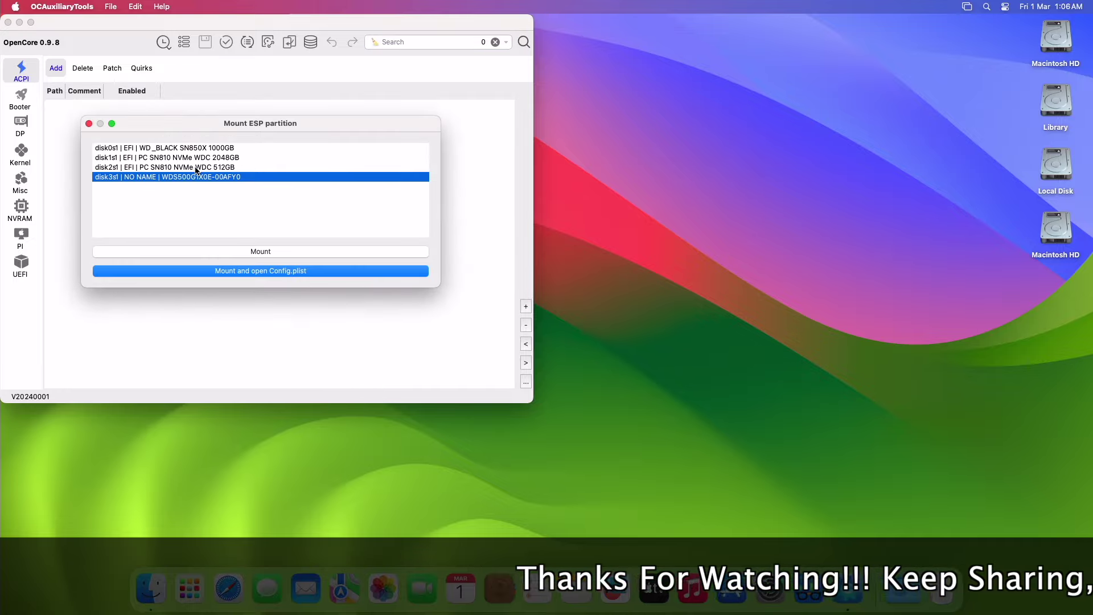
click(217, 149)
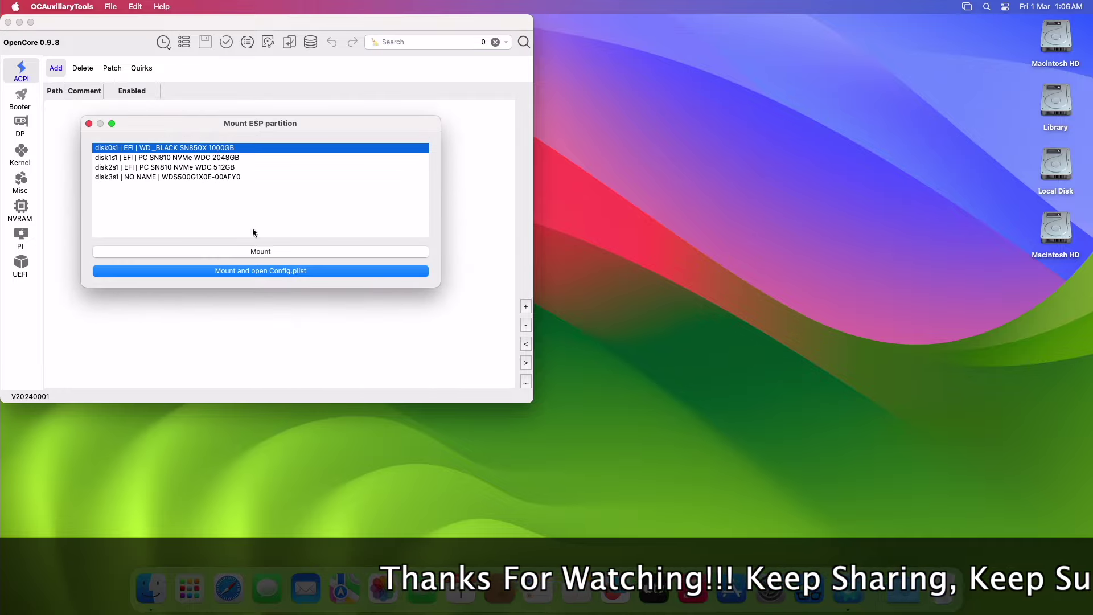
click(273, 252)
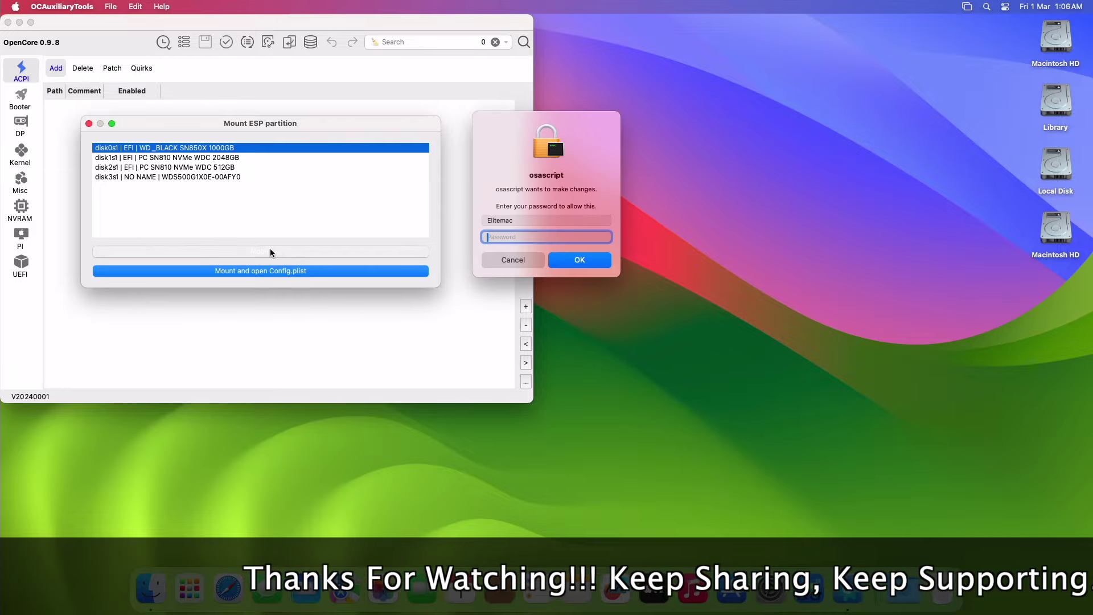
text(******)
key(Return)
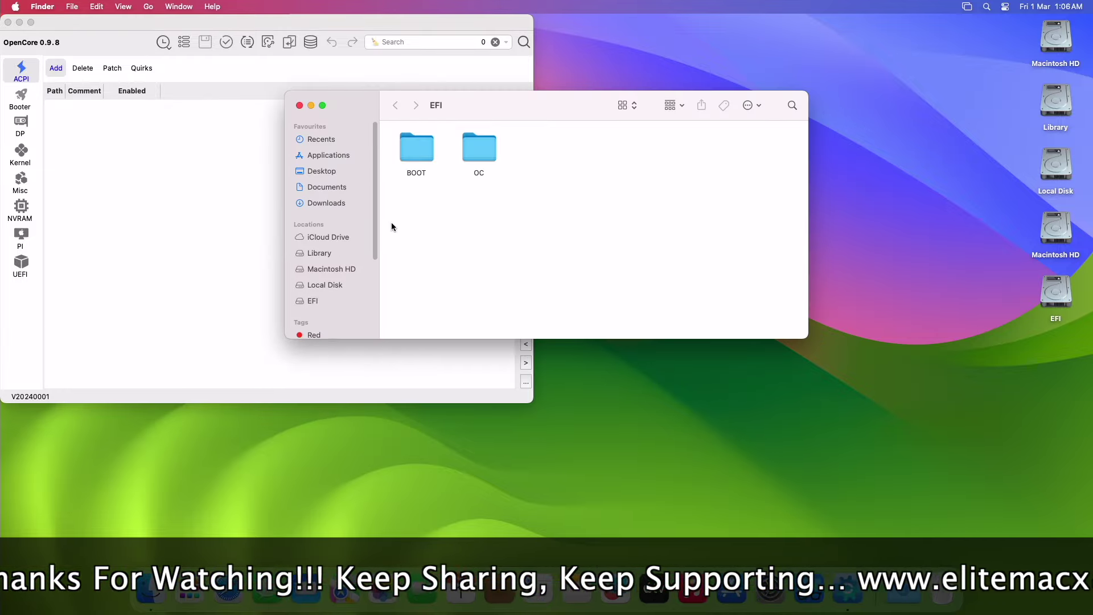
- Copy CpuTopologyRebuild.kext from the desktop into the EFI's OC/Kexts folder
double_click(483, 144)
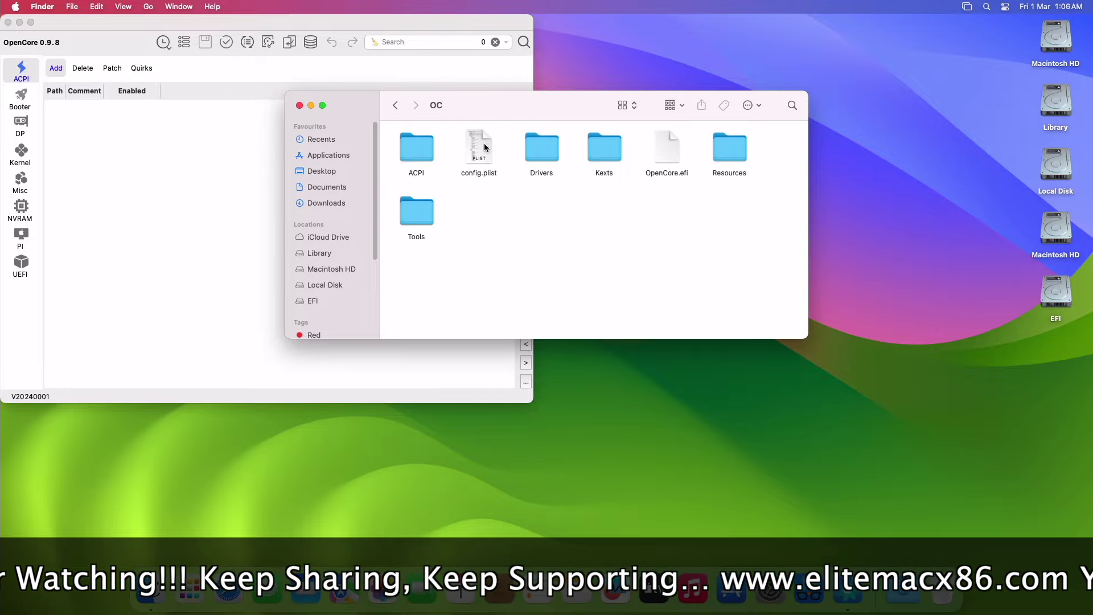
double_click(605, 150)
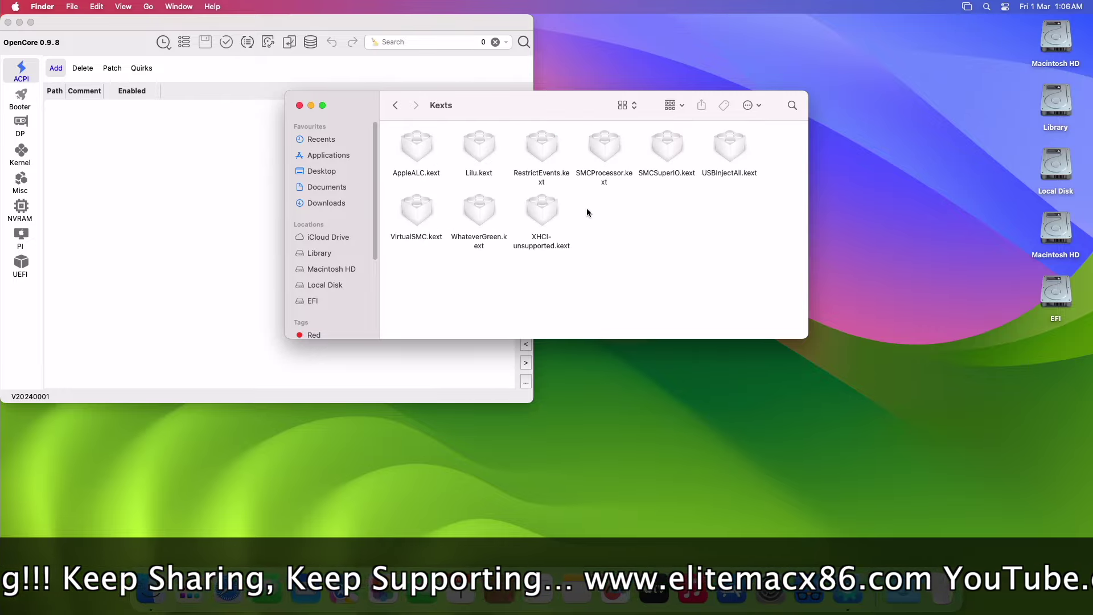
key(F11)
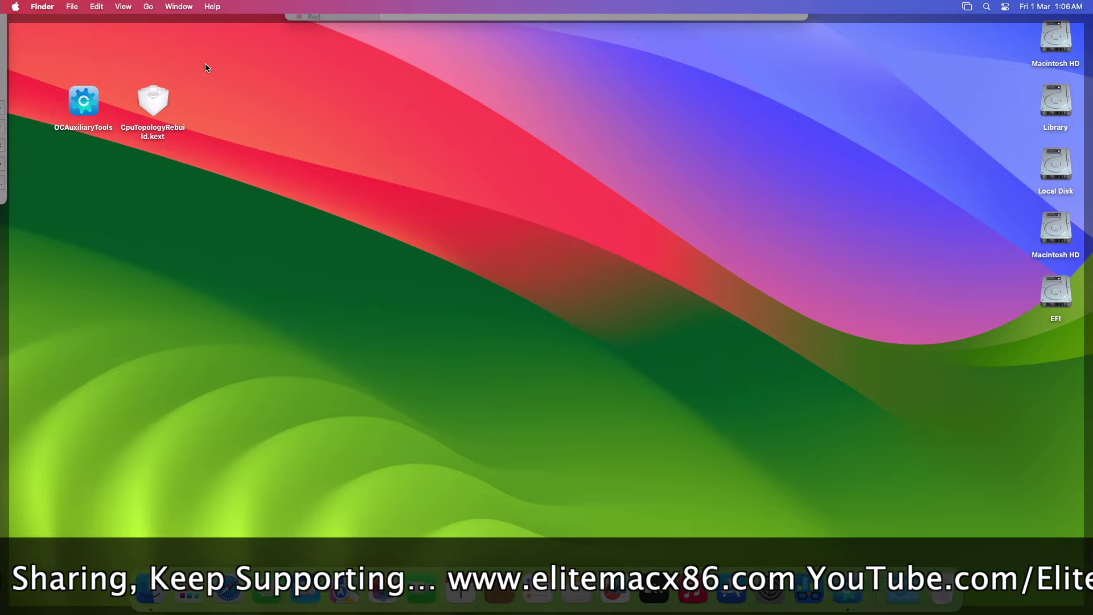
click(162, 102)
key(super+c)
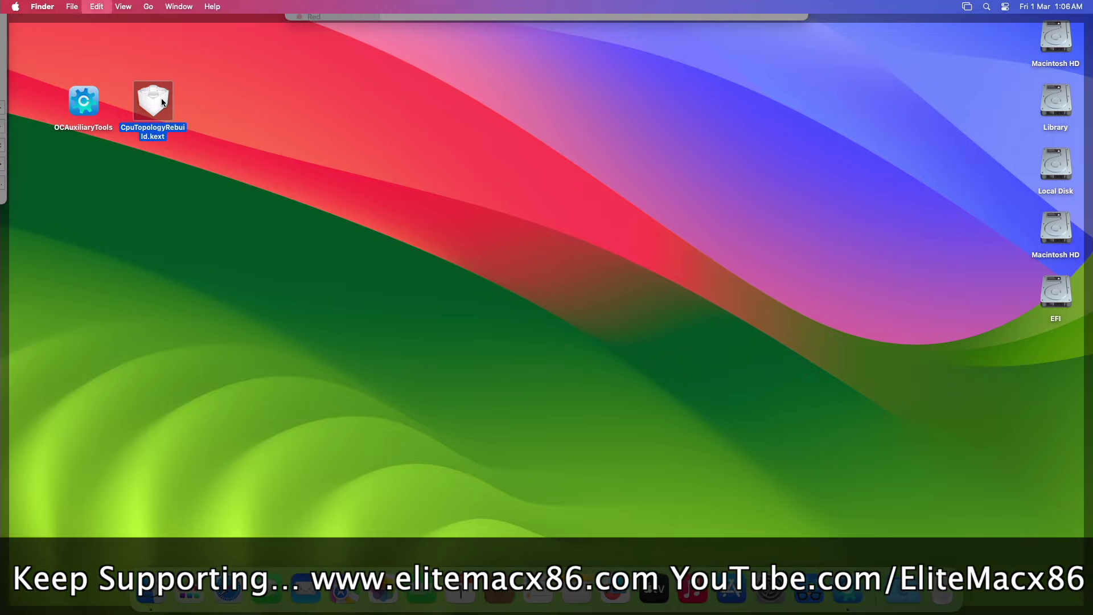
click(498, 166)
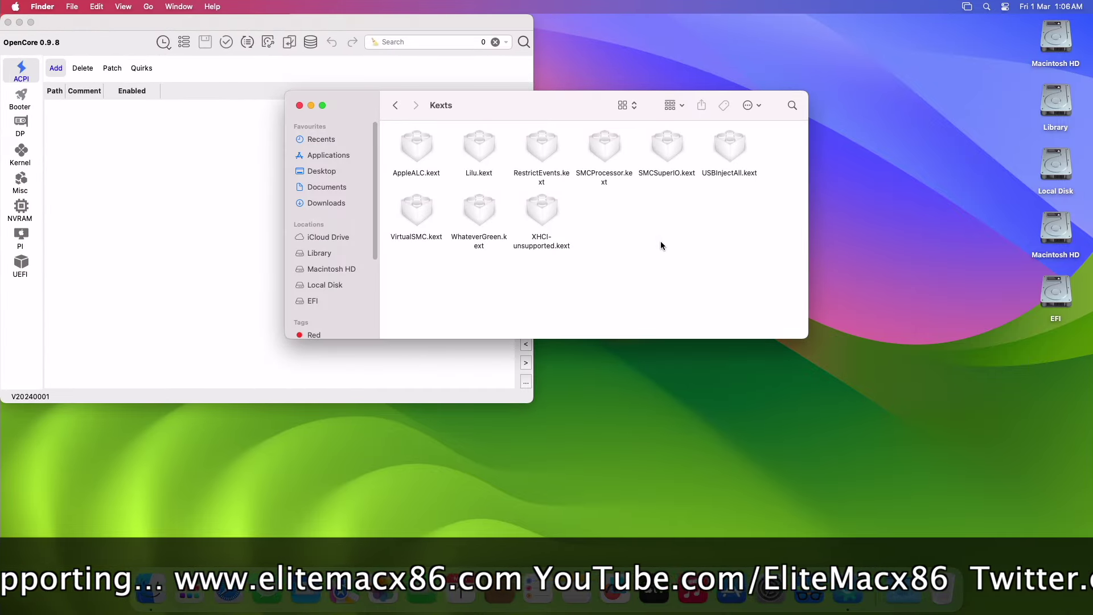
key(super+v)
- Sort the Kexts folder by name, return to OC, and load config.plist into OCAuxiliaryTools
right_click(660, 240)
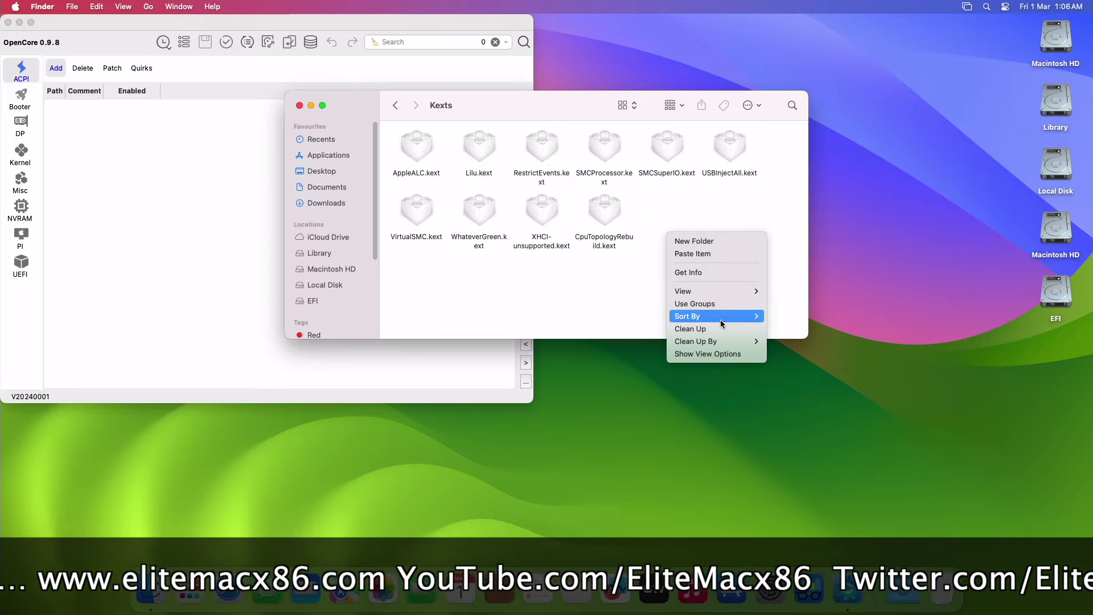
mouse_move(738, 341)
click(771, 344)
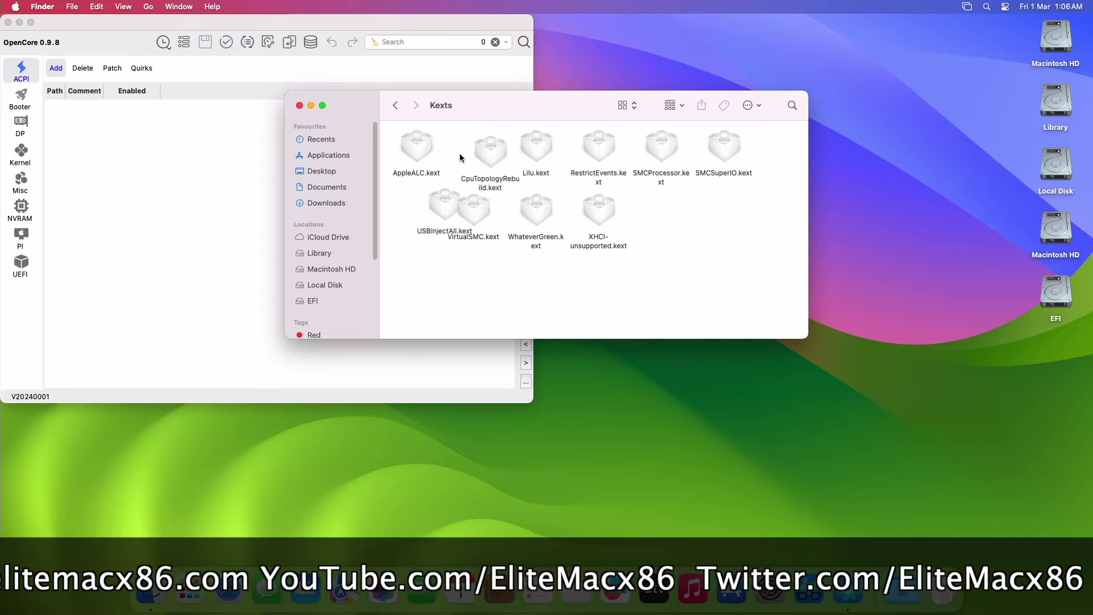
click(395, 109)
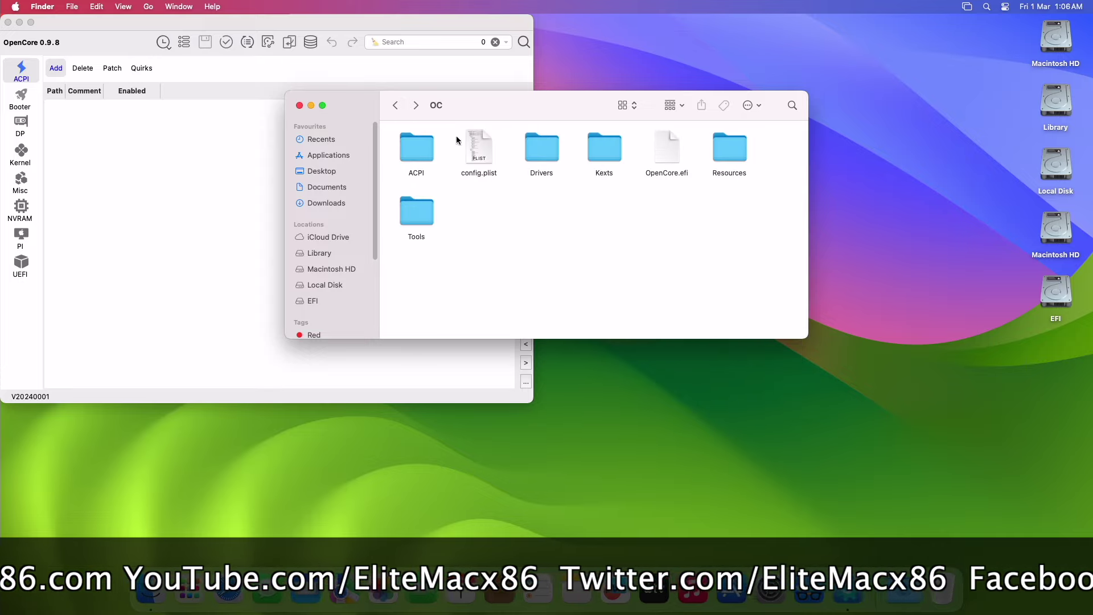
drag(478, 151, 224, 147)
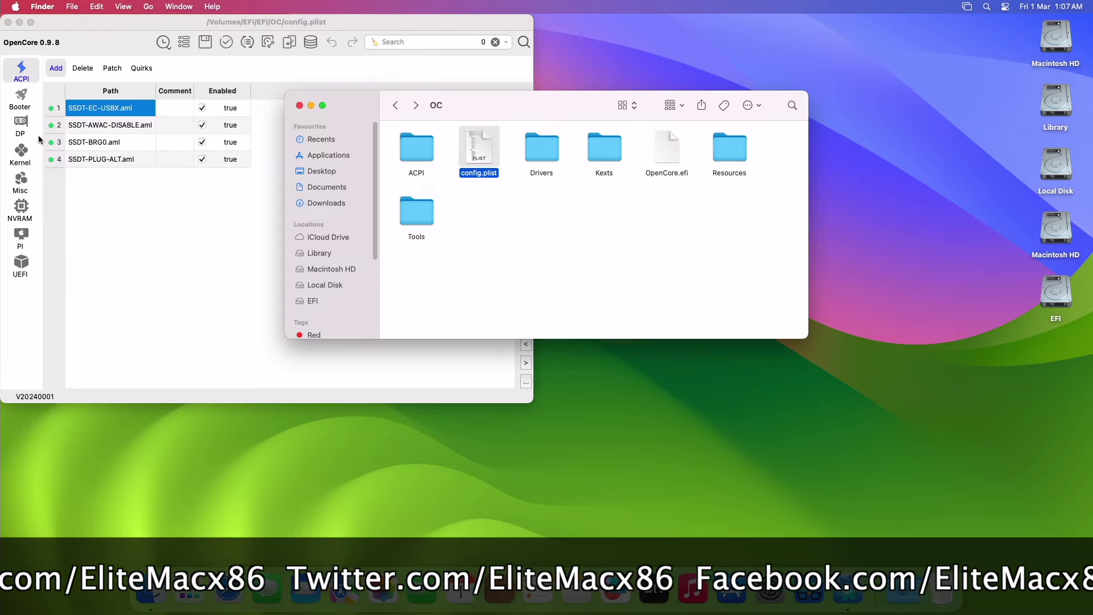
- Add CpuTopologyRebuild.kext from the Kexts folder to the Kernel Add list
click(32, 151)
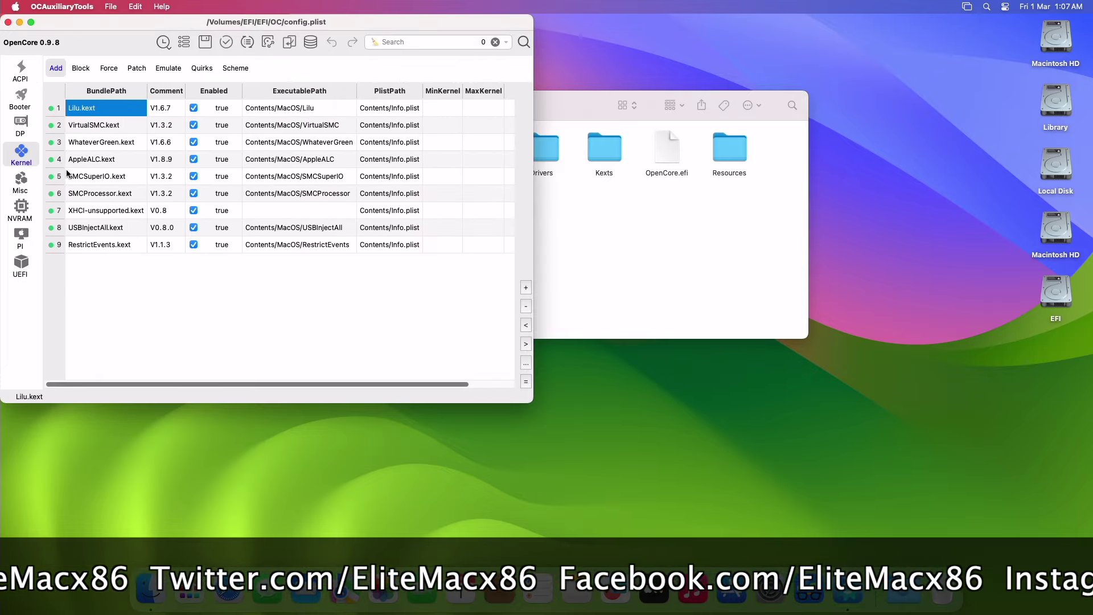
click(527, 287)
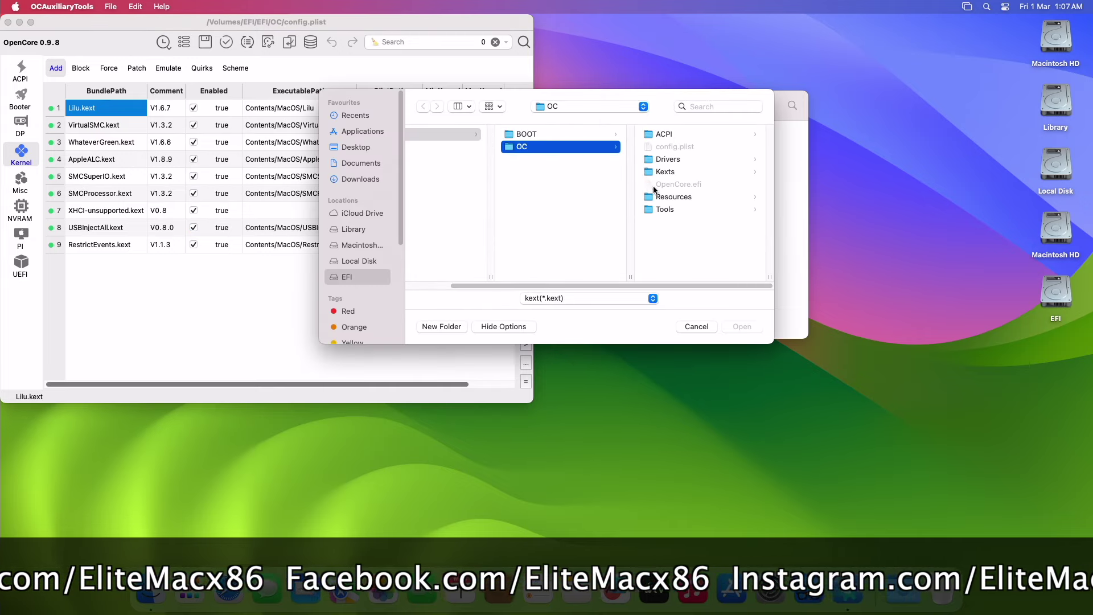
click(665, 172)
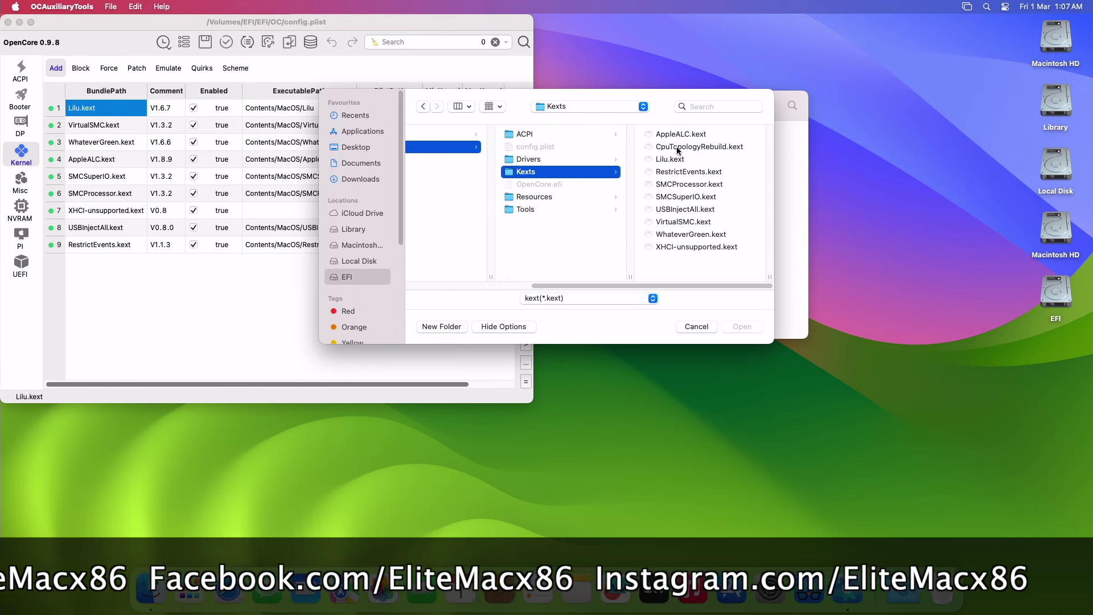
click(678, 147)
click(739, 327)
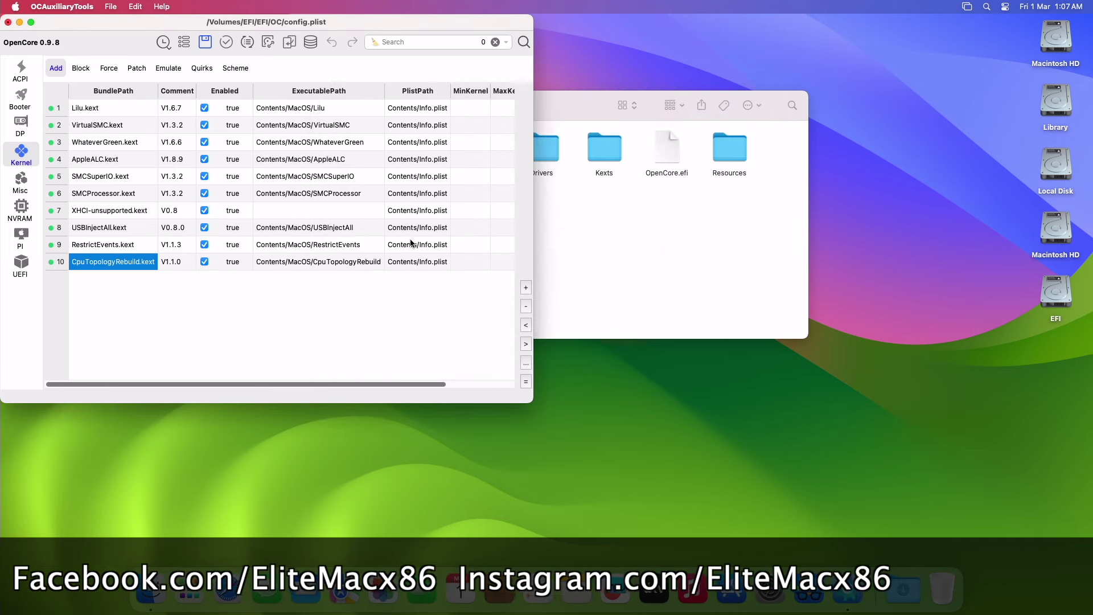
- Move CpuTopologyRebuild.kext up four rows so it loads right after AppleALC.kext
click(526, 326)
click(526, 326)
click(525, 326)
click(526, 326)
click(526, 326)
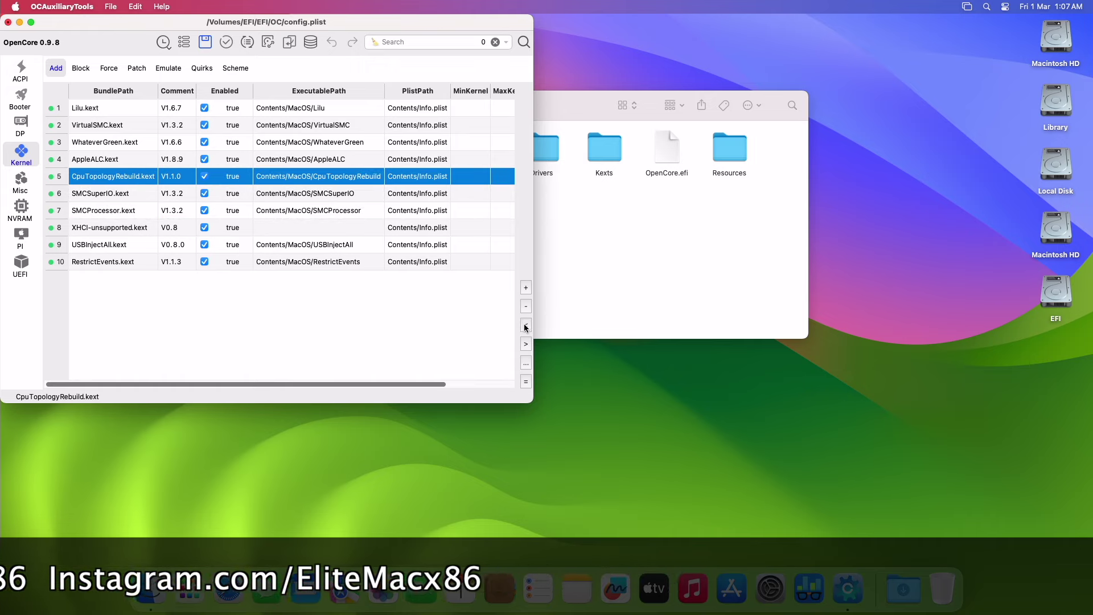
- Append -ctrsmt to the NVRAM boot-args, making it '-v alcid=11 agdpmod=pikera -ctrsmt'
click(23, 209)
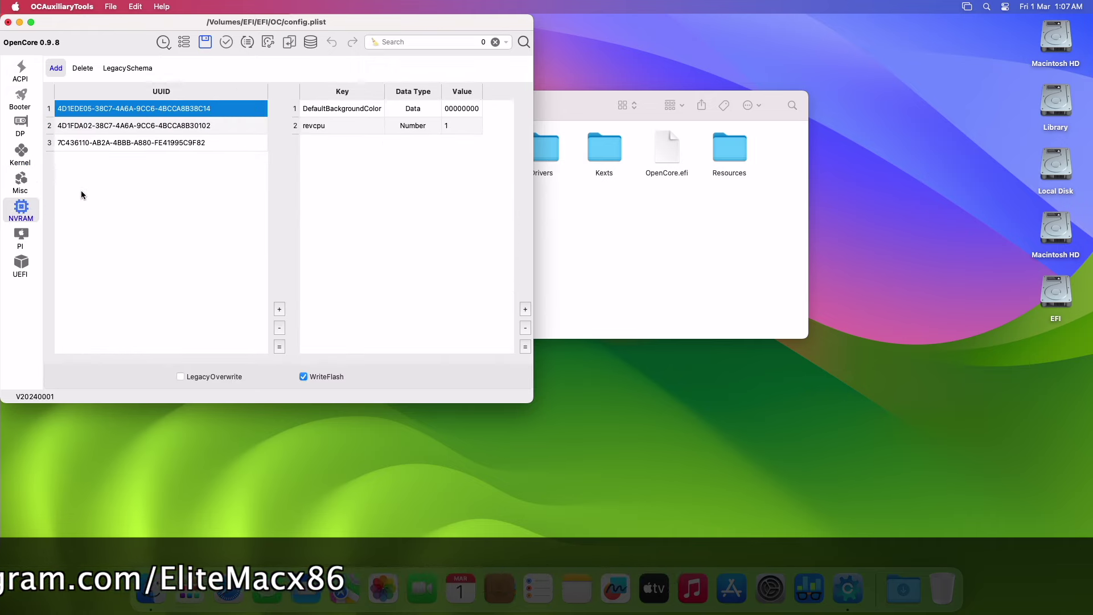
click(168, 144)
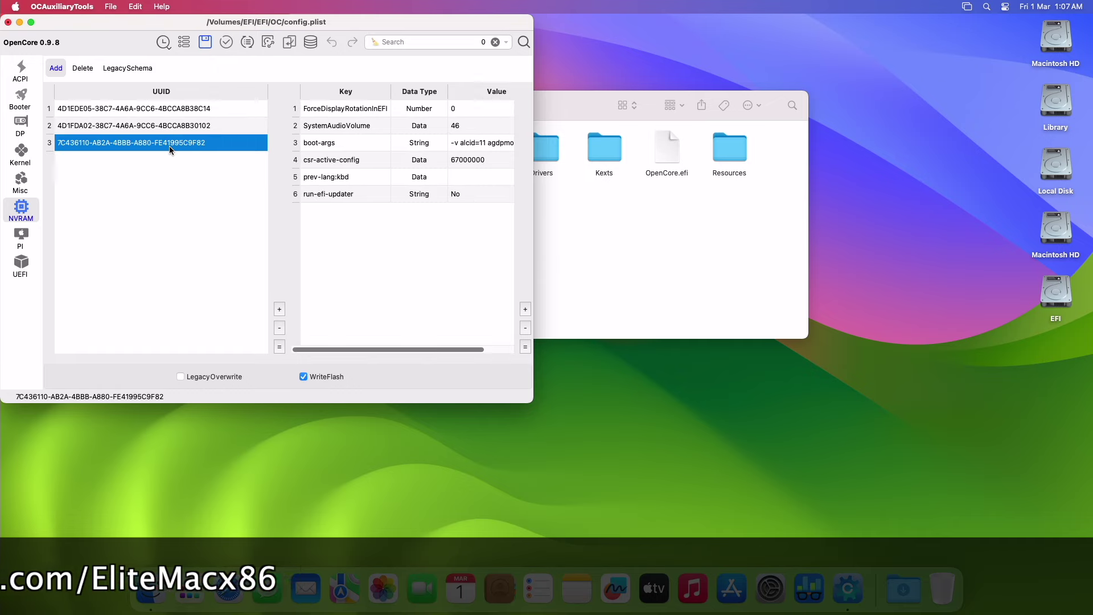
click(482, 147)
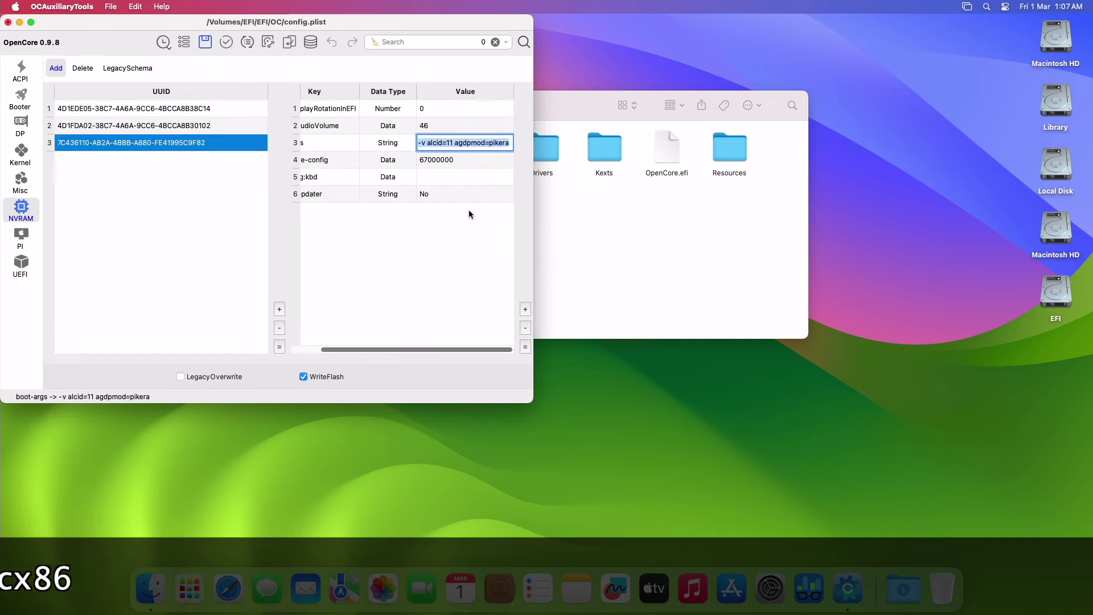
key(Right)
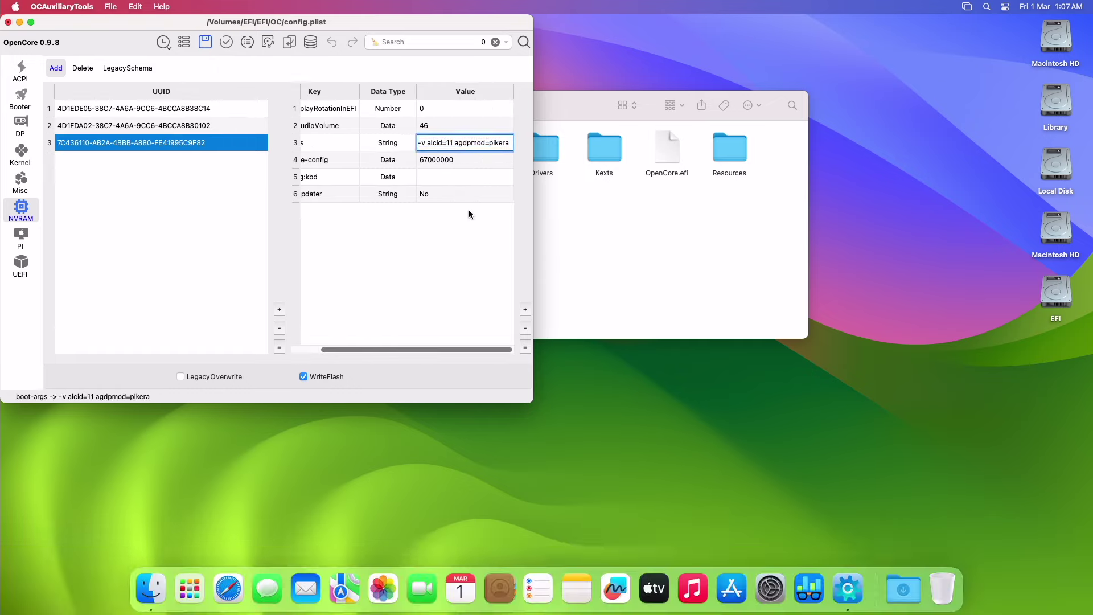
text(-c)
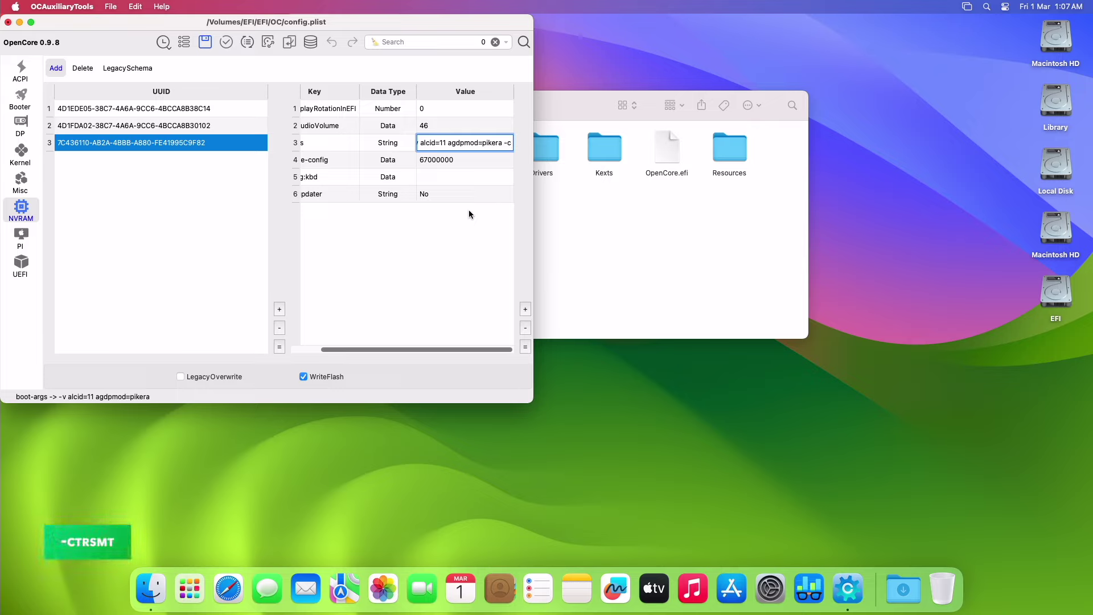
text(trsmt)
key(Return)
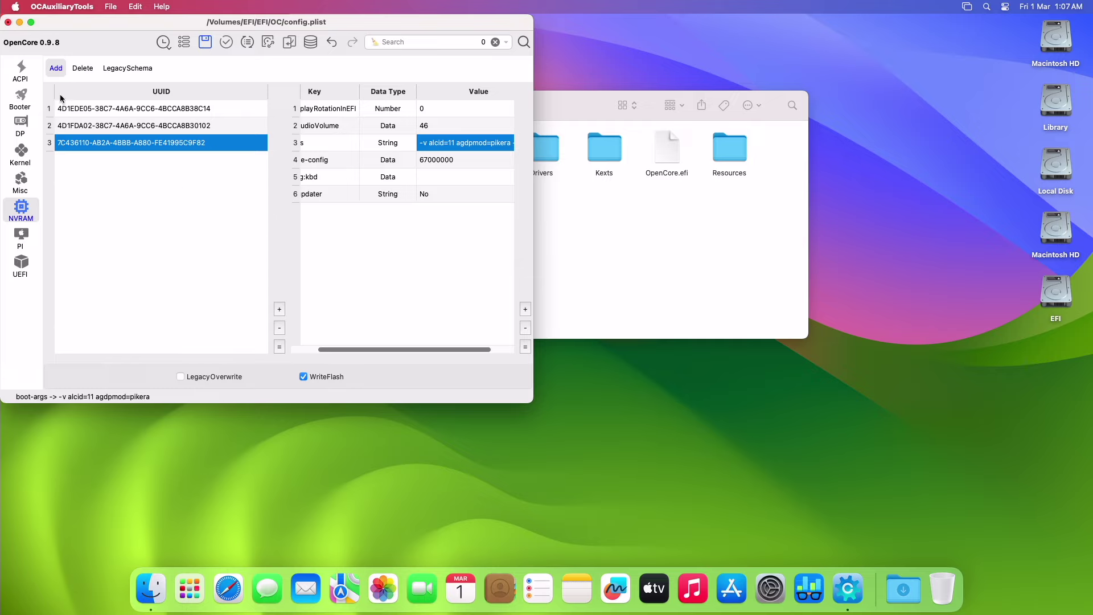
- Save config.plist, move oldConfig.plist to the Bin, and close the OC window
click(8, 22)
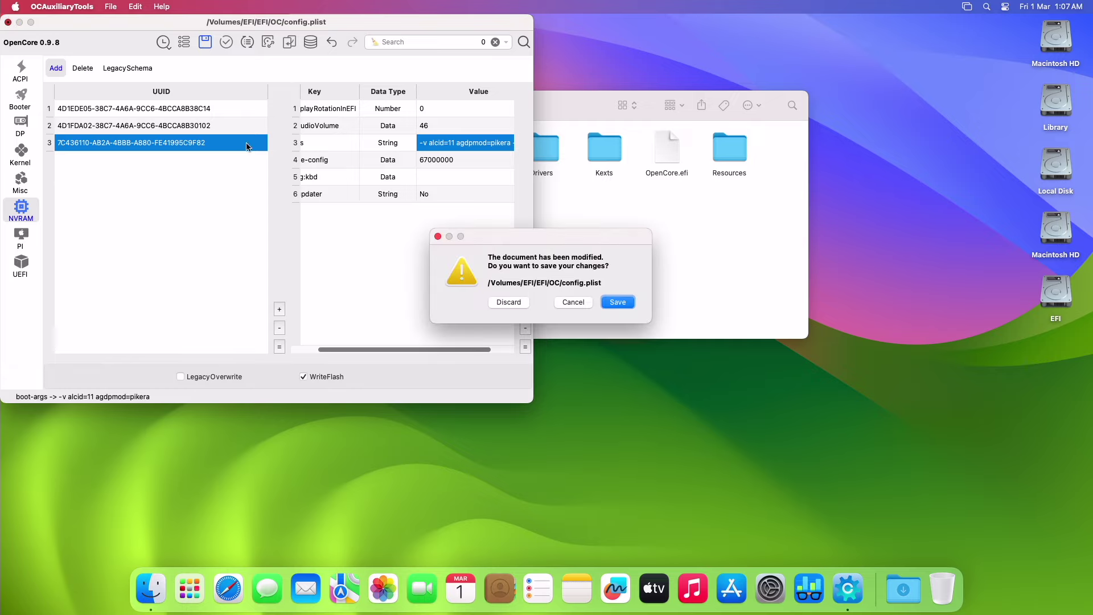
click(616, 302)
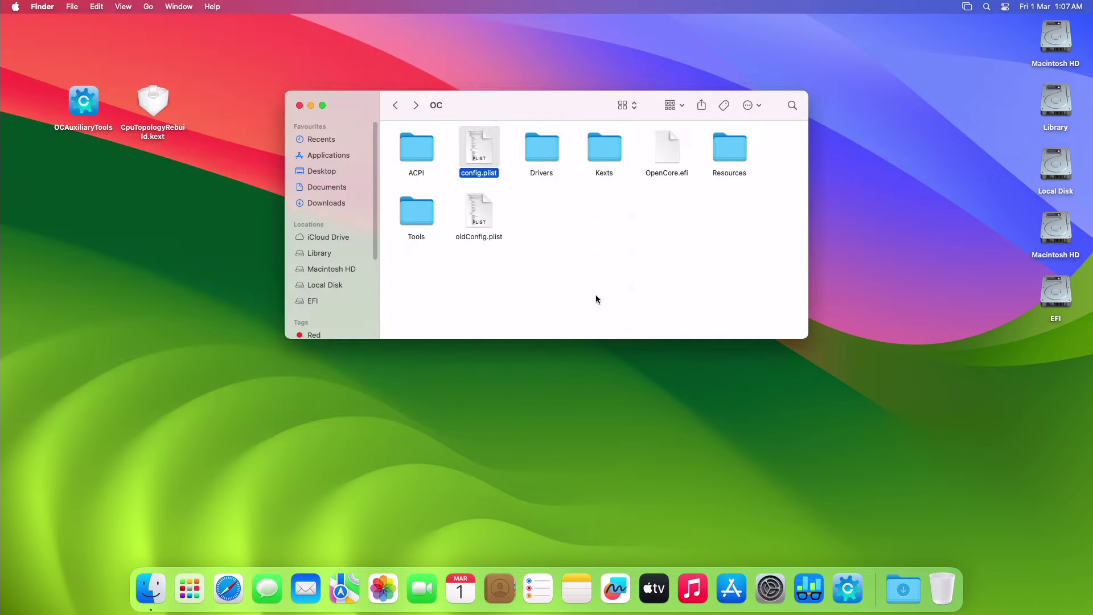
right_click(487, 217)
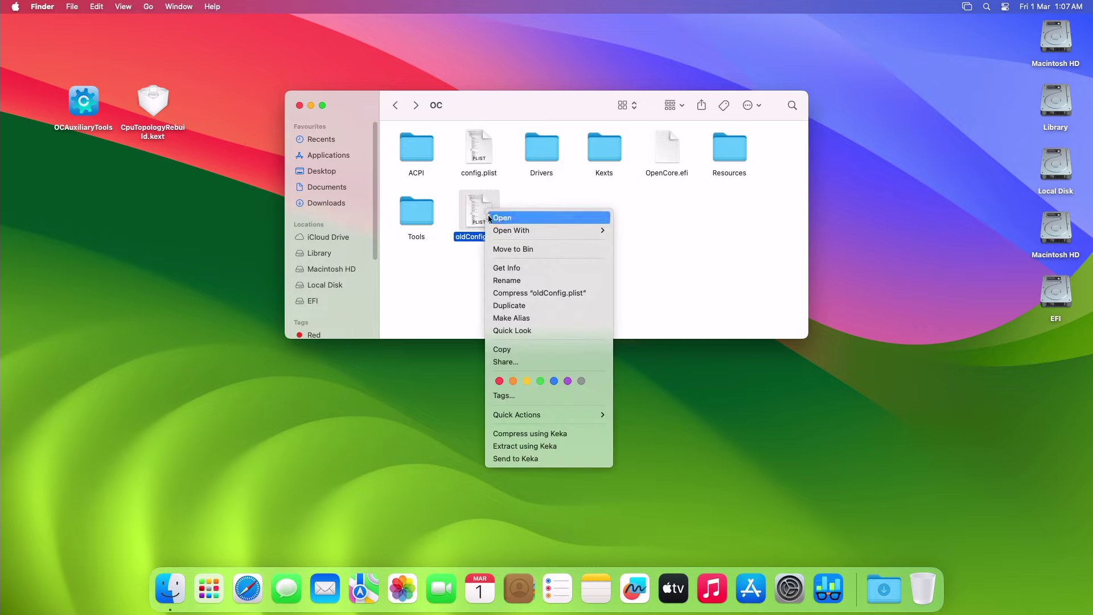
click(522, 250)
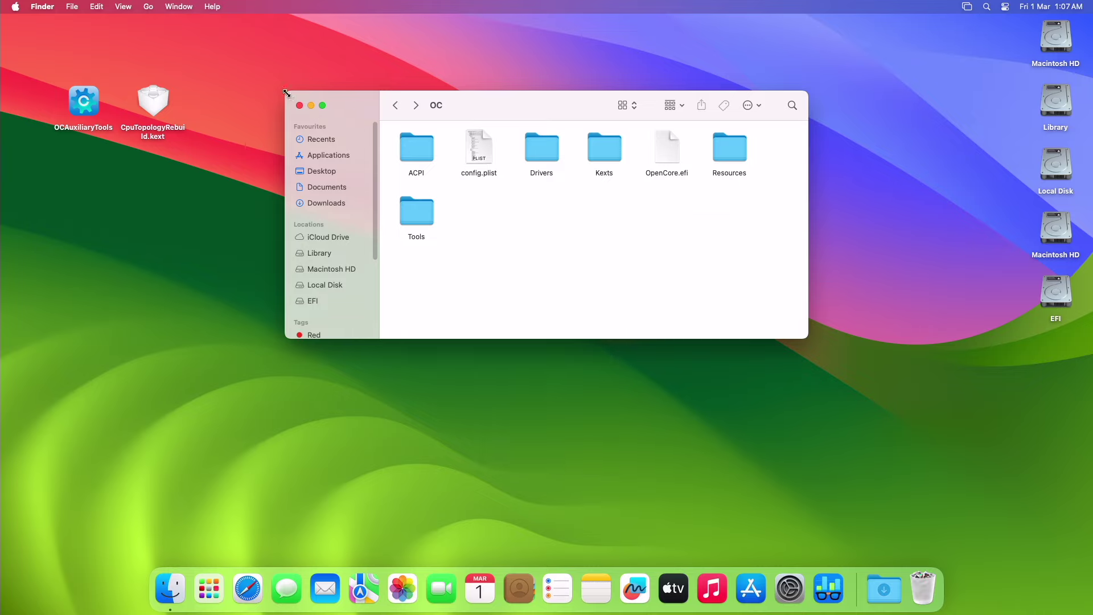
click(299, 106)
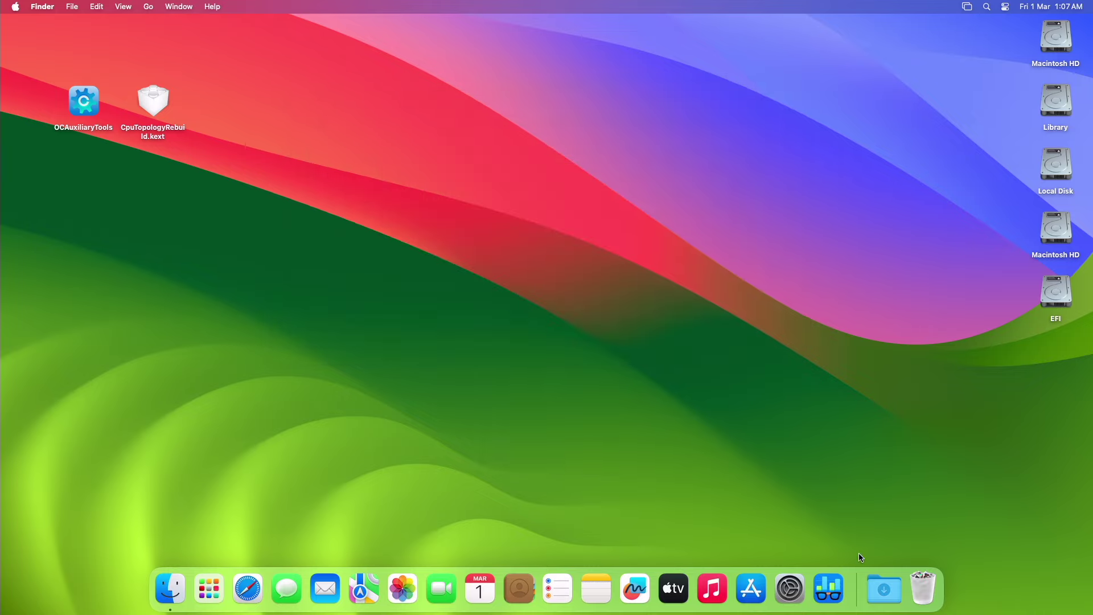
- Empty the Bin, eject the EFI volume, and choose Restart from the Apple menu
right_click(918, 584)
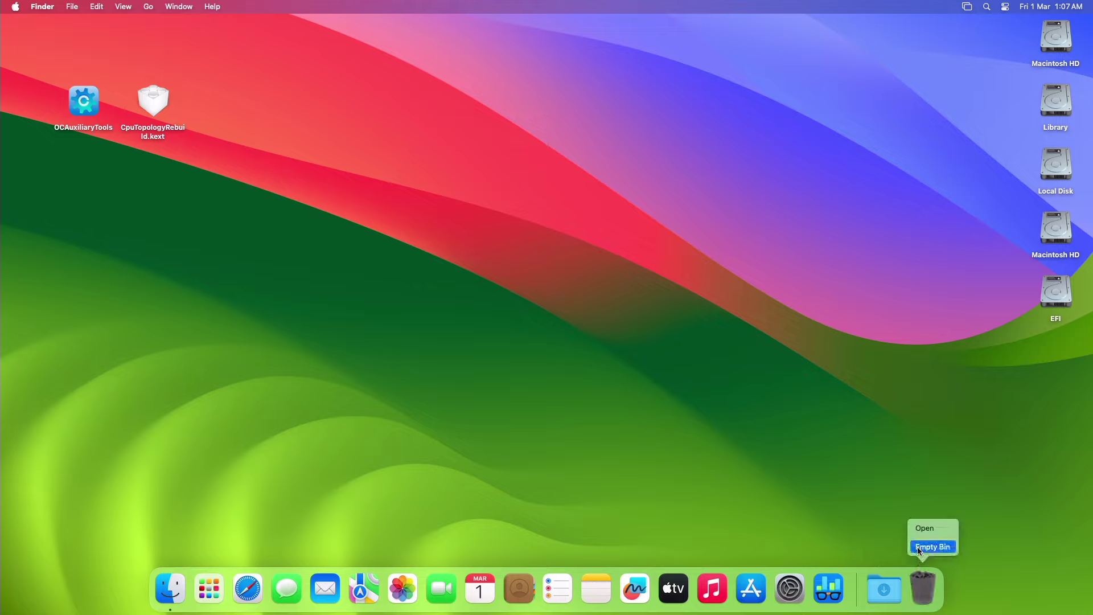
click(919, 551)
key(Return)
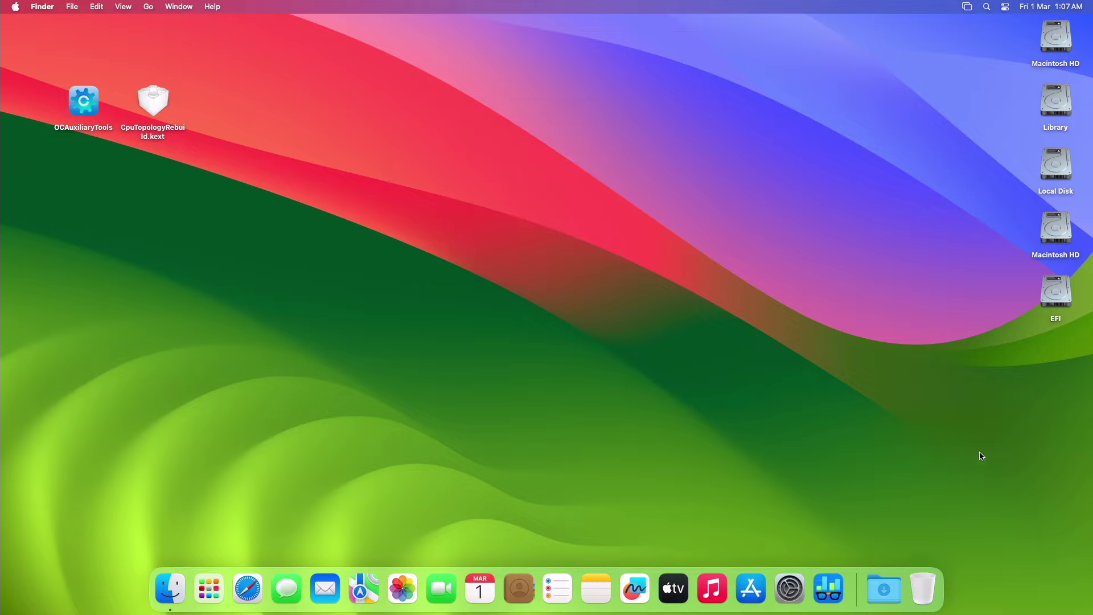
right_click(1050, 302)
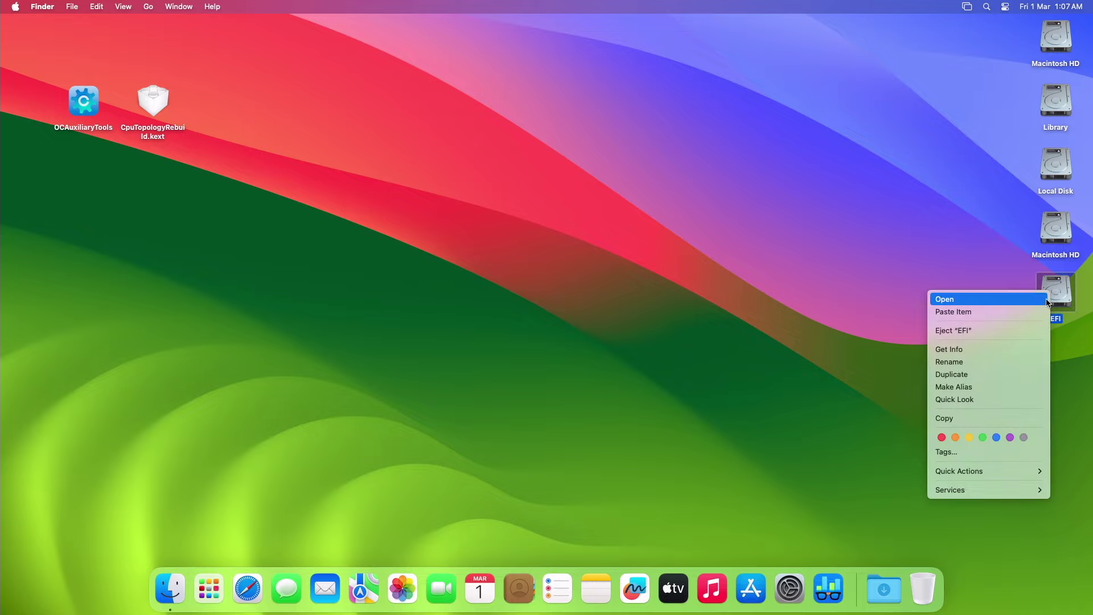
click(977, 327)
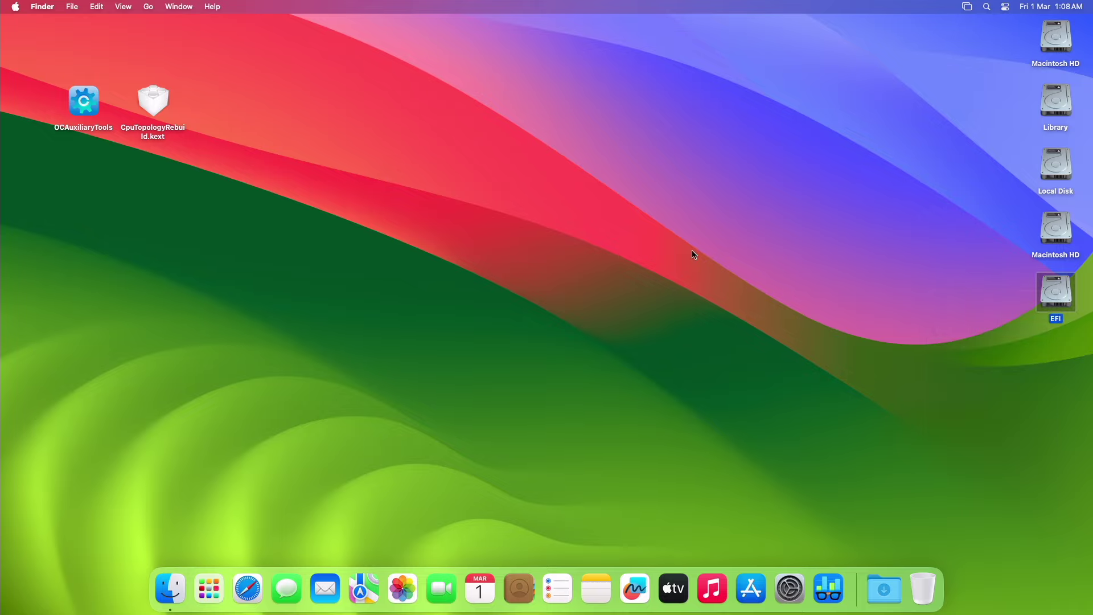
click(11, 6)
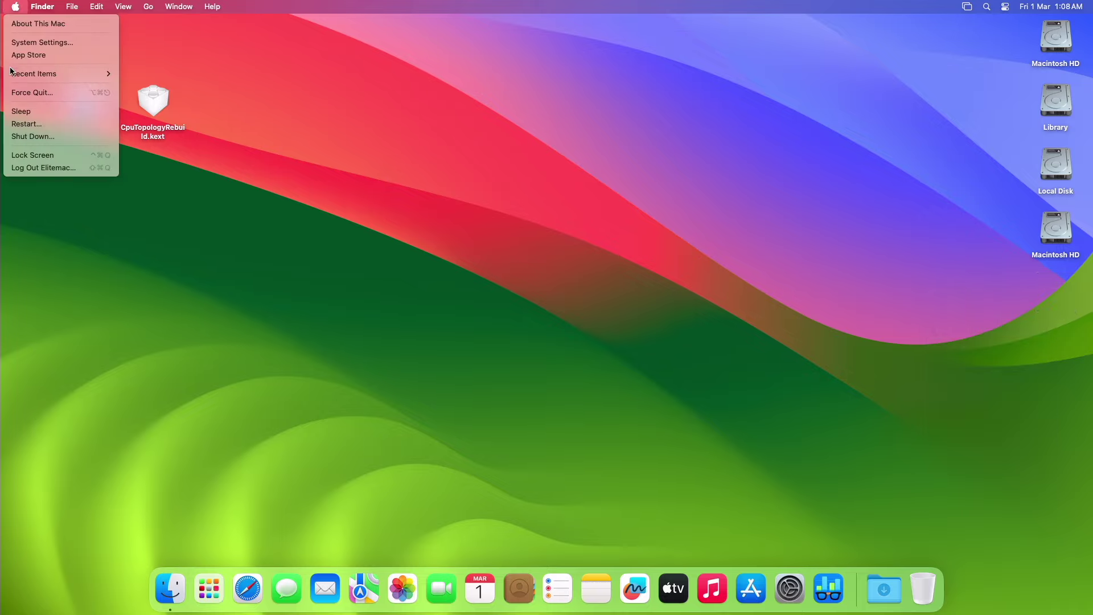
click(20, 125)
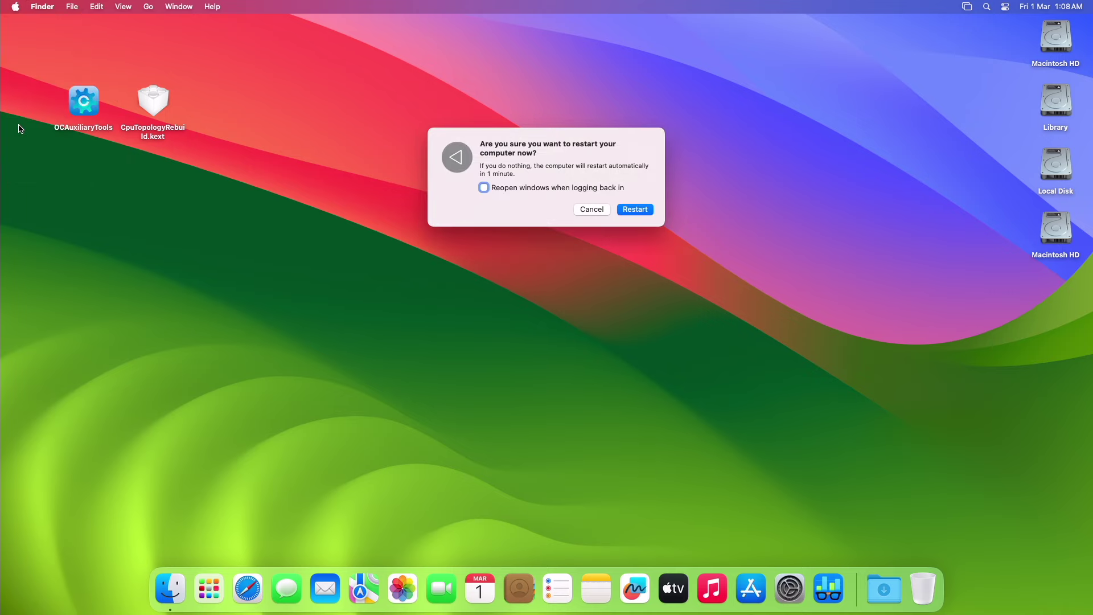
- Confirm the restart and boot Macintosh HD from the OpenCore picker
key(Return)
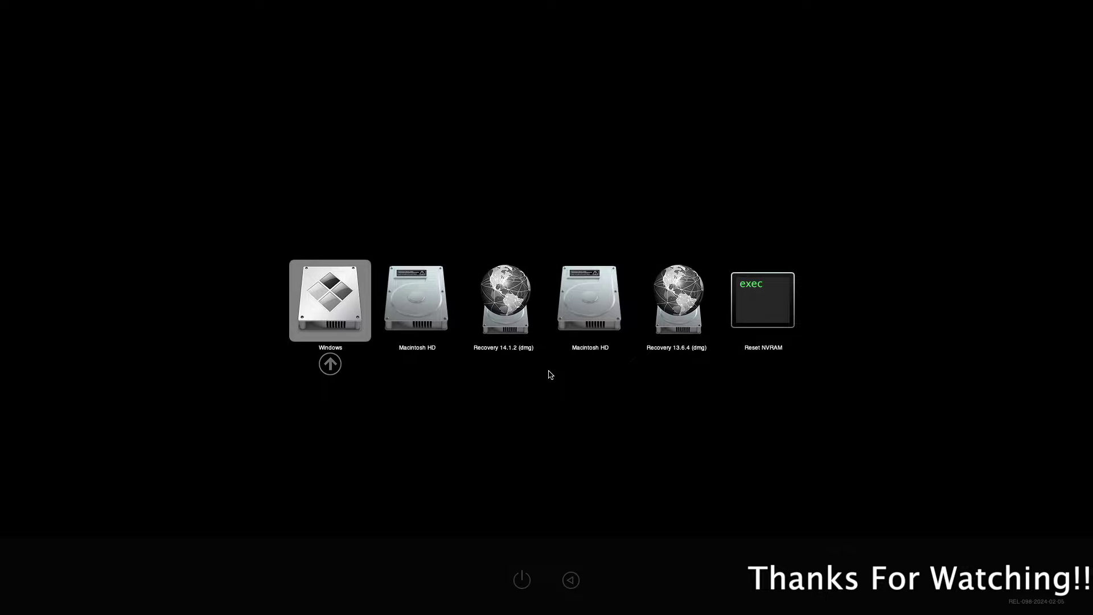
key(Right)
key(Return)
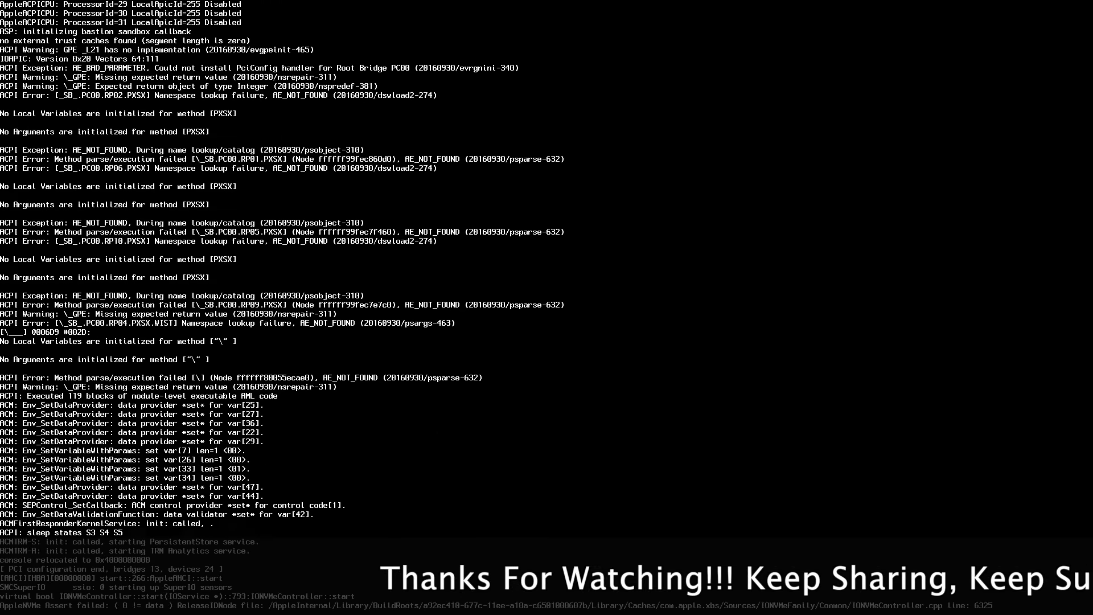
- Log in and confirm in System Information that Hyper-Threading Technology now shows Enabled
key(Return)
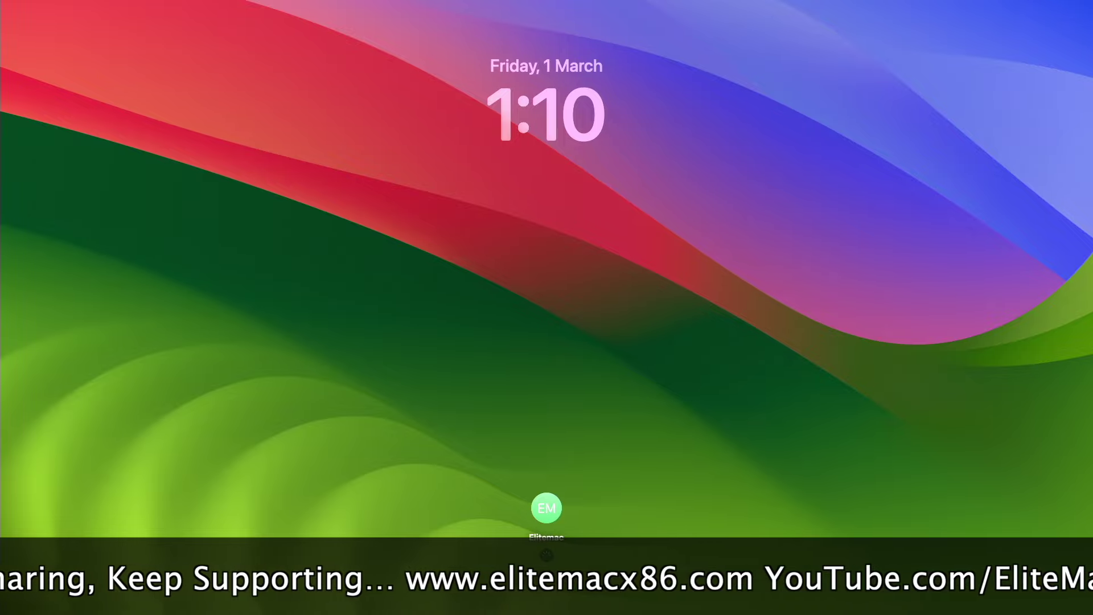
key(super+space)
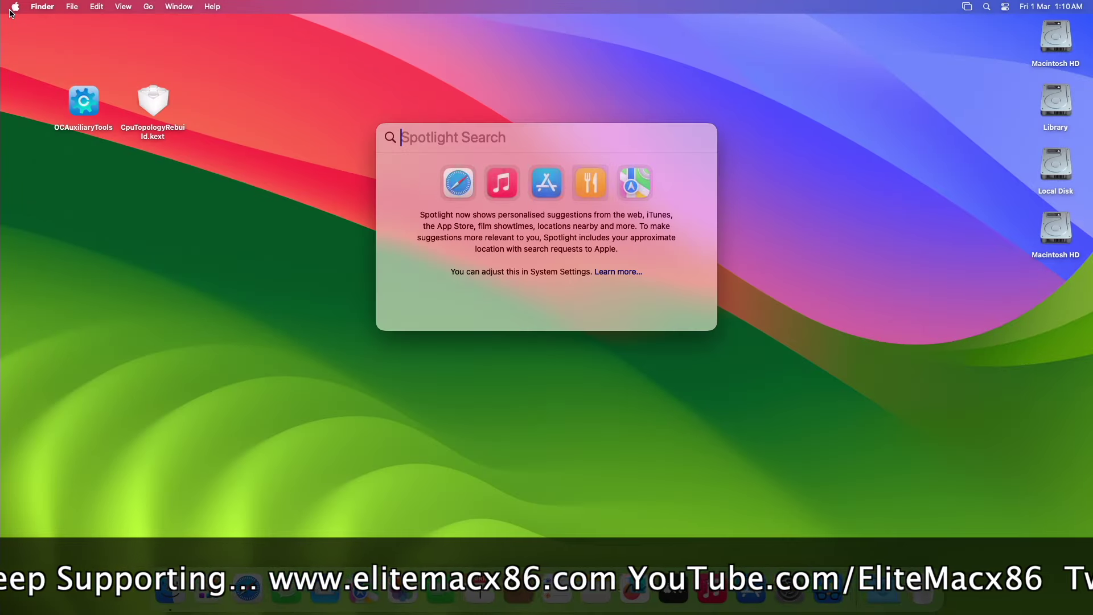
text(system information)
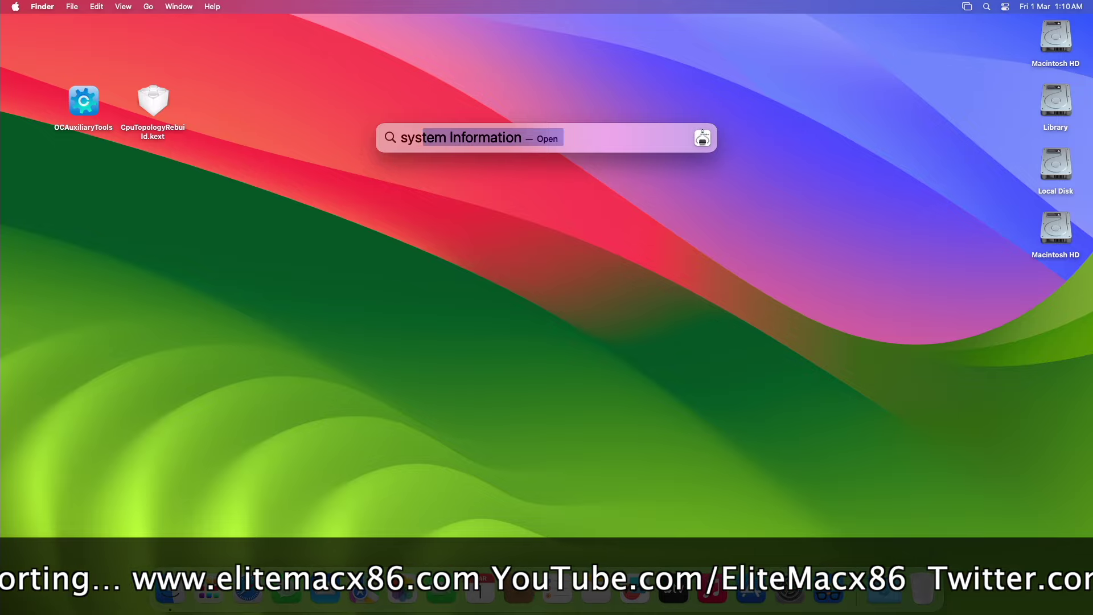
key(Return)
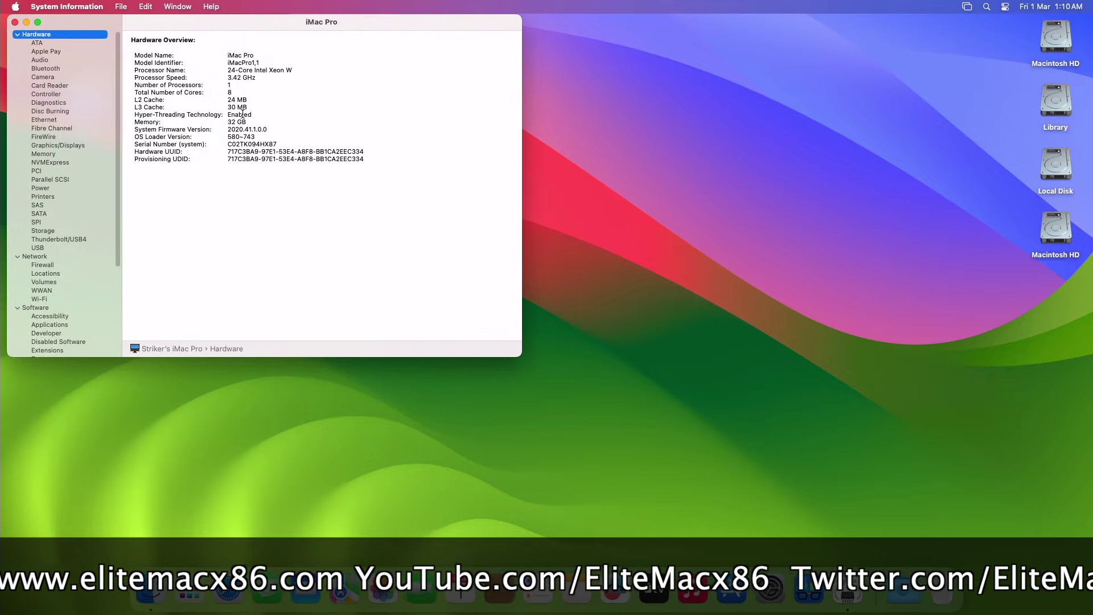
triple_click(243, 113)
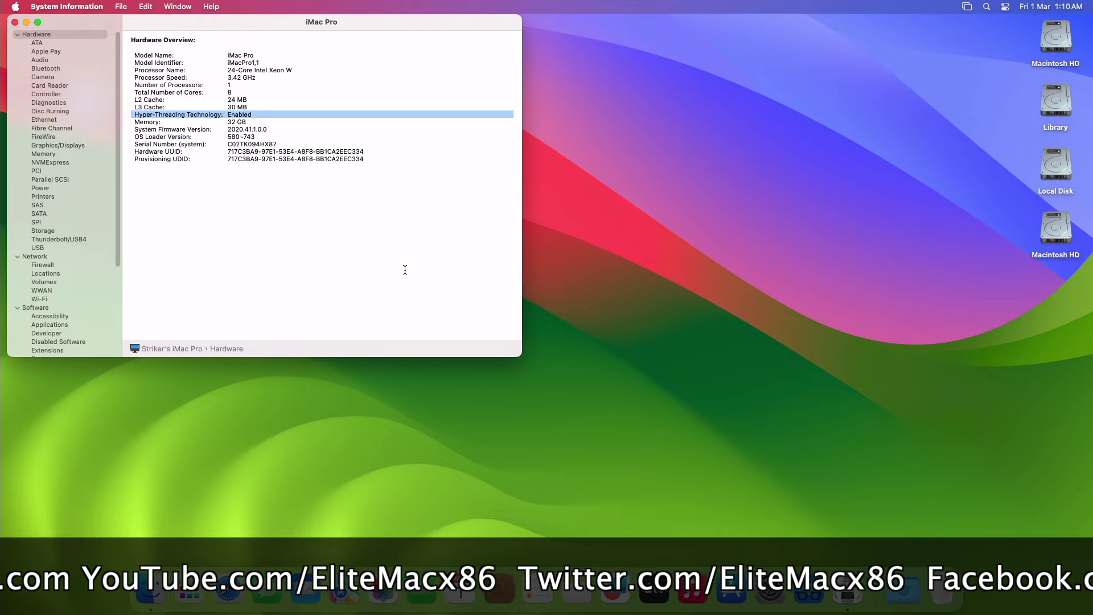
key(super+q)
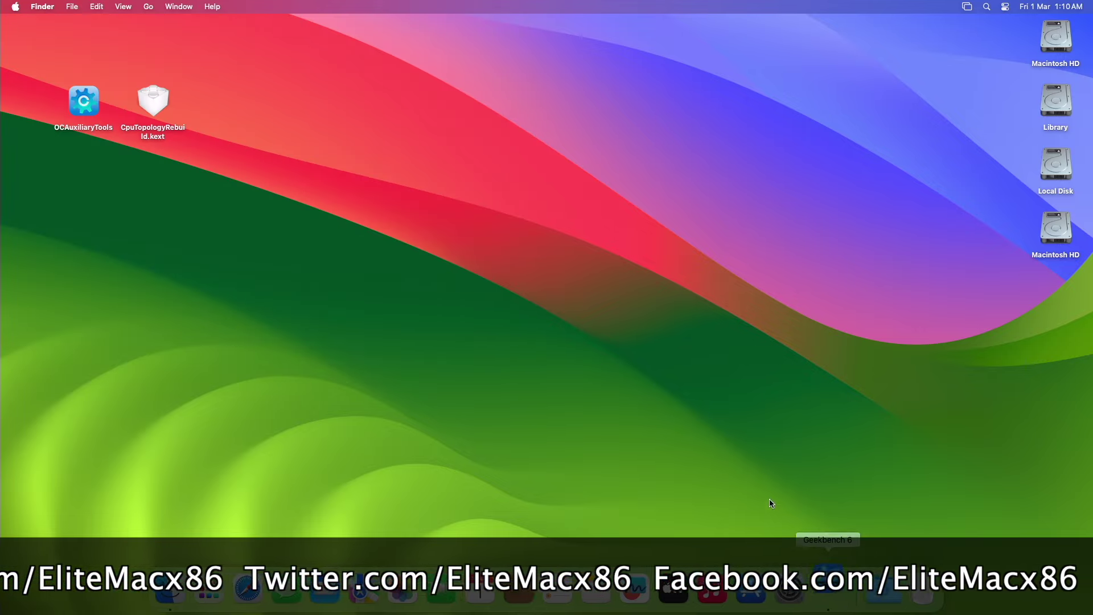
- Rerun the Geekbench 6 CPU benchmark, scoring 2827 single-core and 18085 multi-core, then quit
click(432, 405)
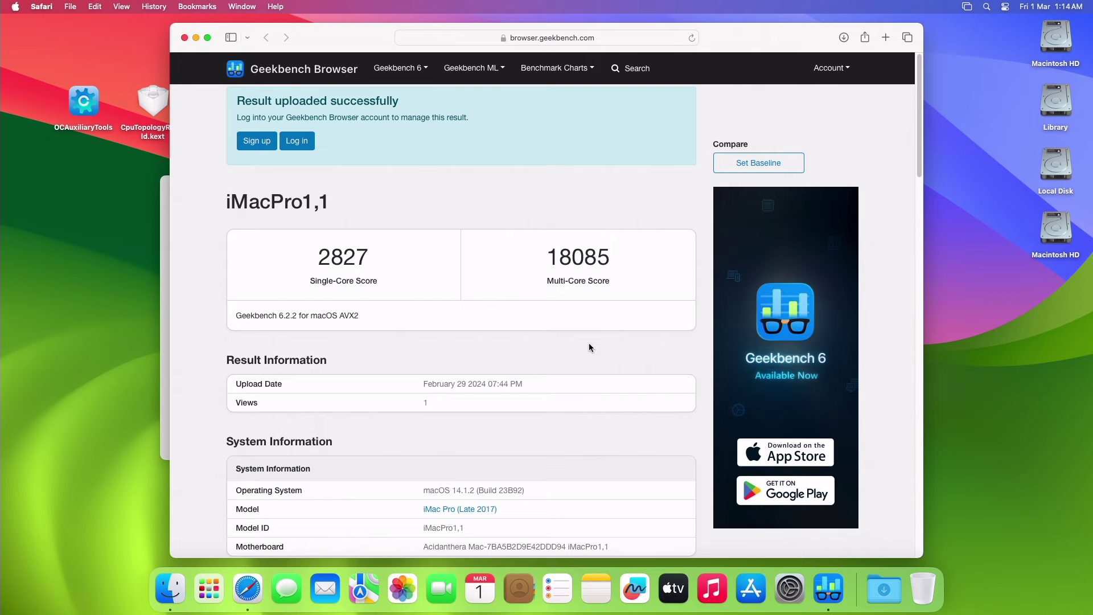
key(super+q)
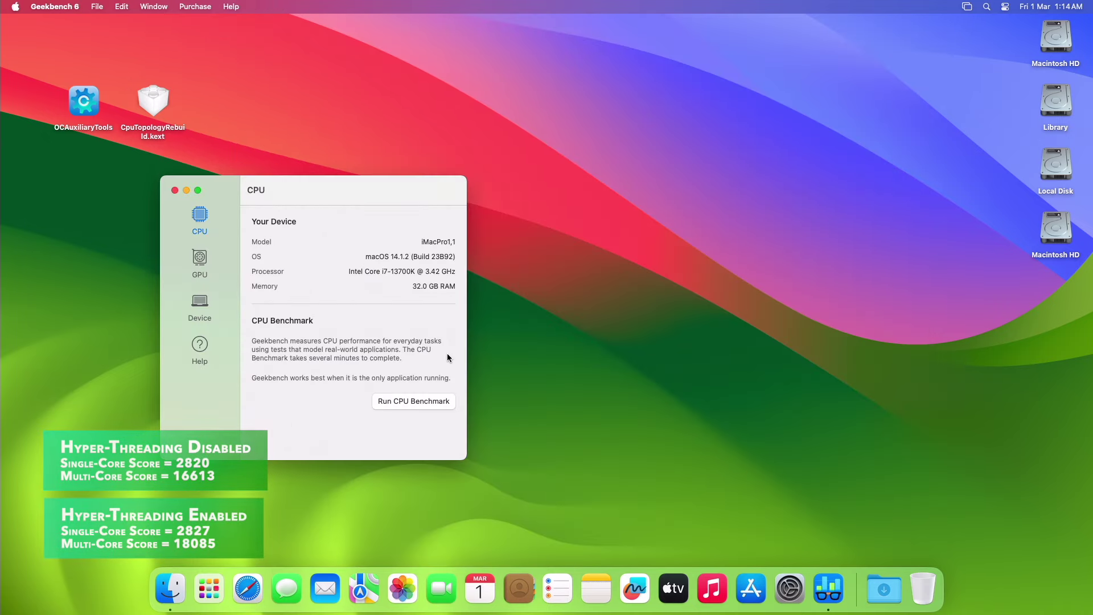
key(super+q)
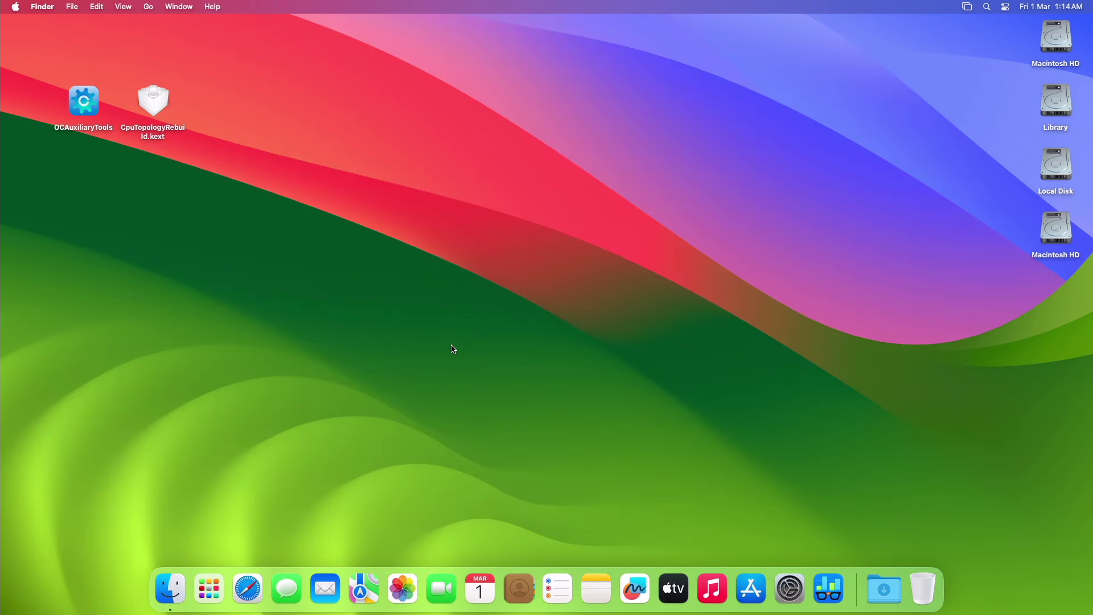